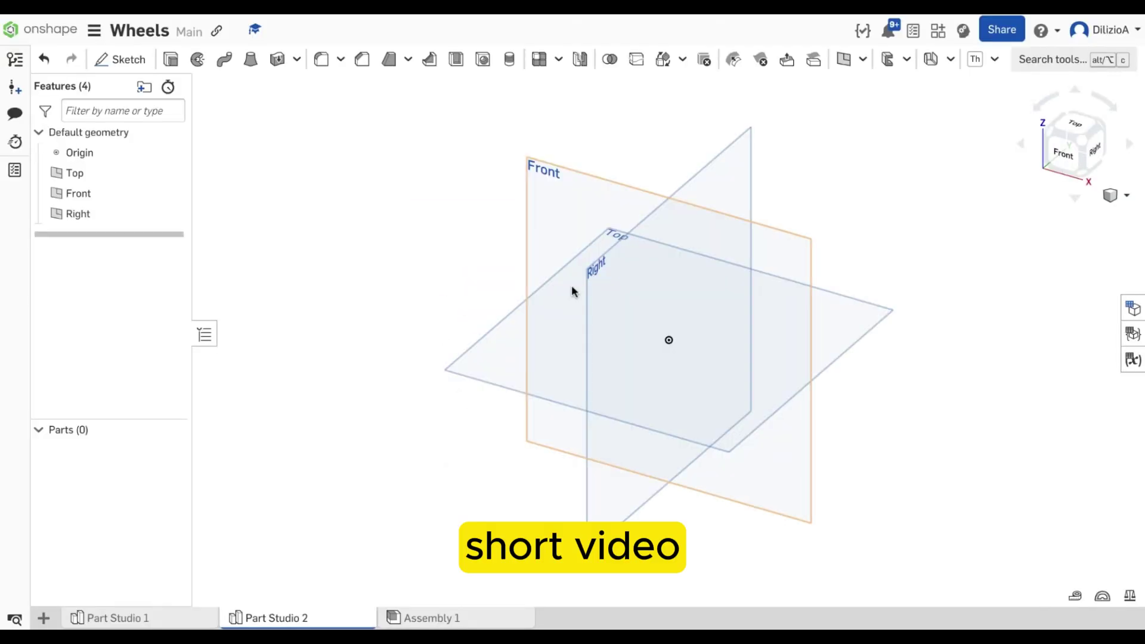
- Glance at the finished example wheel, then start a sketch on the Front plane facing it
{"action": "left_click", "coordinate": [97, 619]}
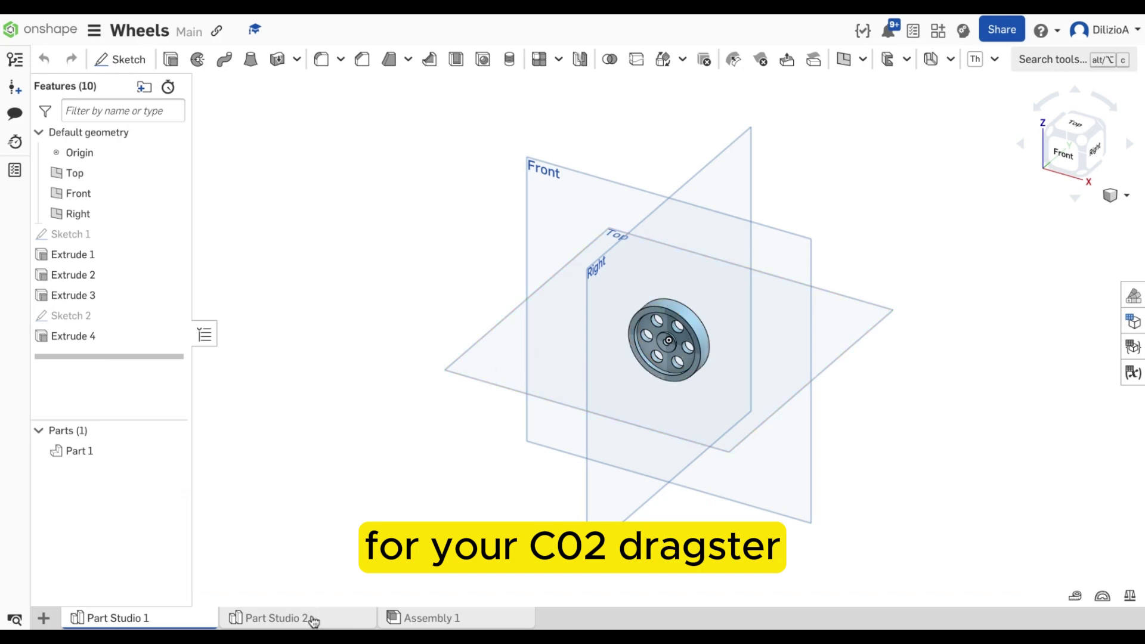
{"action": "left_click", "coordinate": [312, 619]}
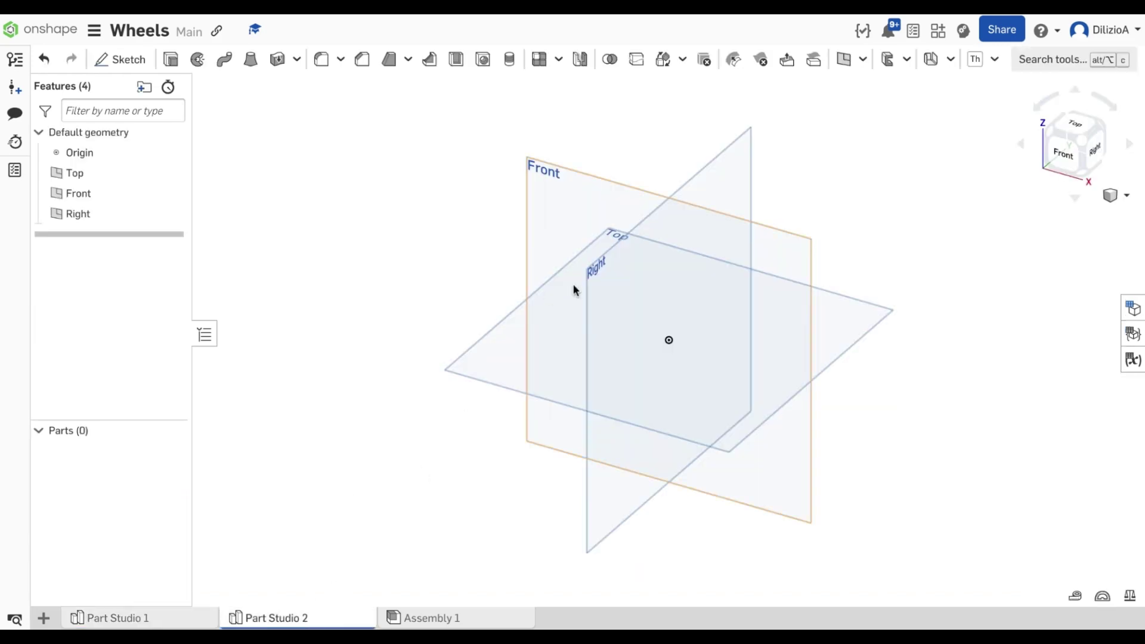
{"action": "left_click", "coordinate": [560, 205]}
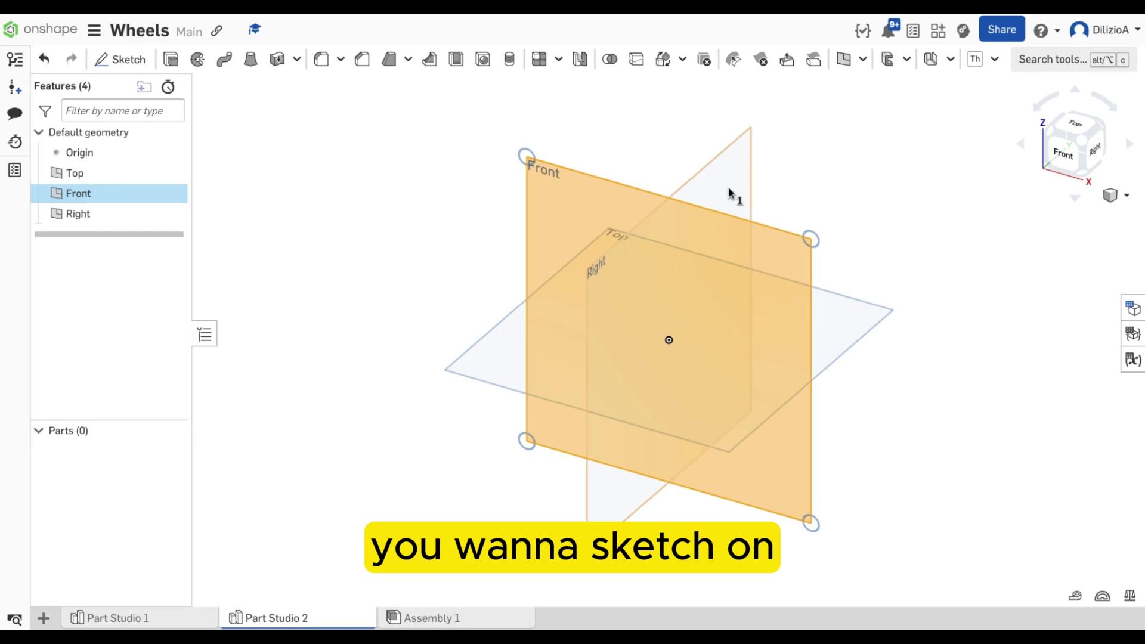
{"action": "left_click", "coordinate": [1062, 154]}
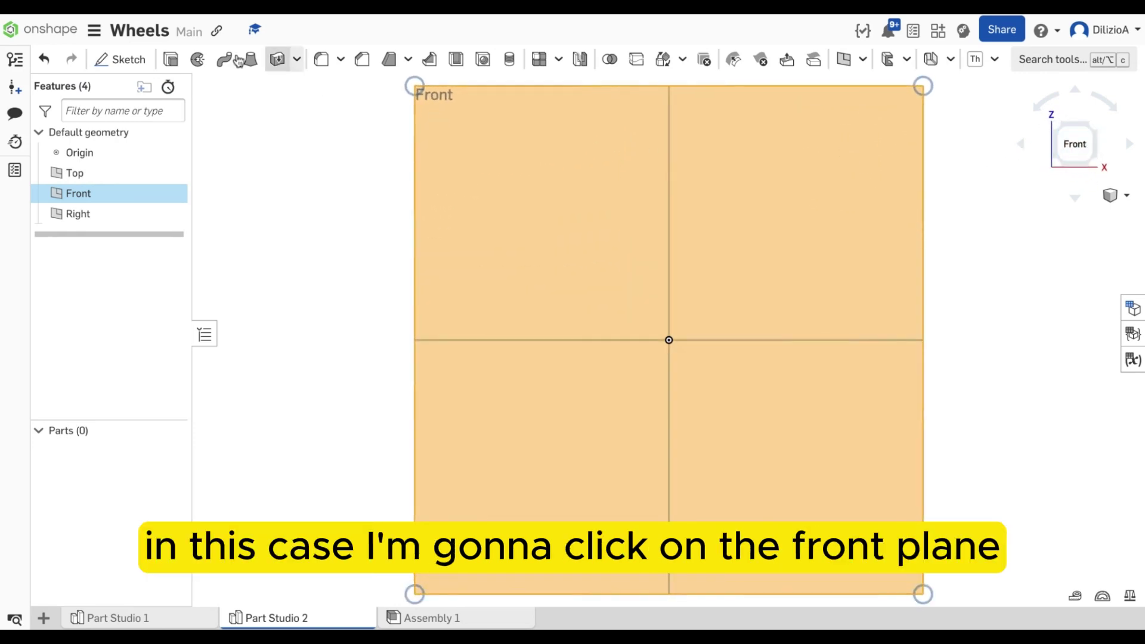
{"action": "left_click", "coordinate": [129, 63]}
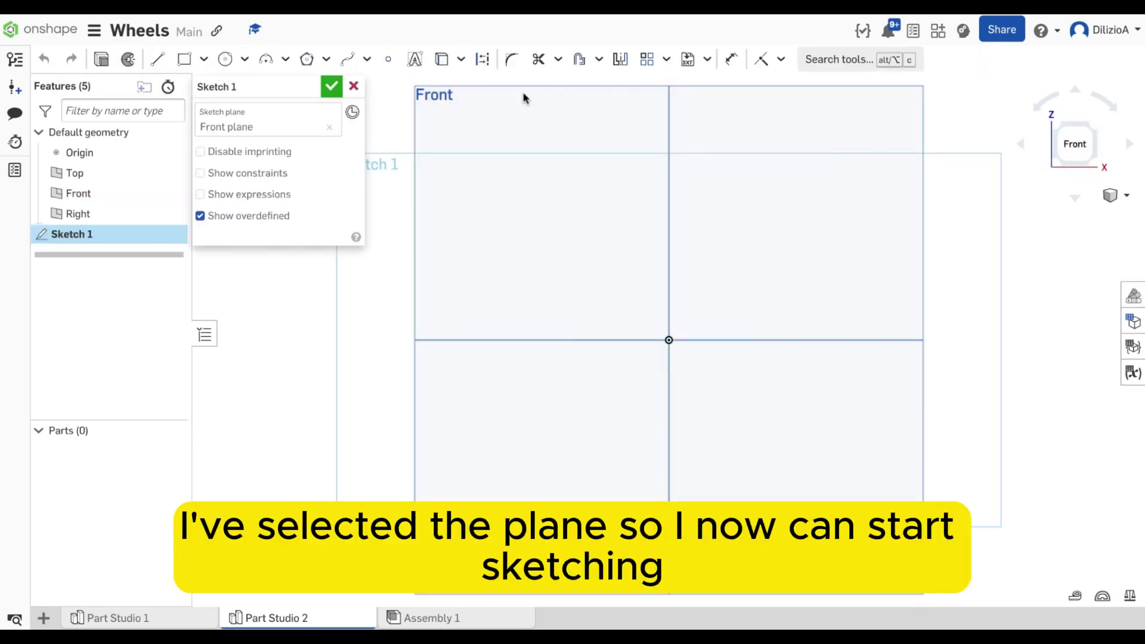
- Draw a 3.2 mm diameter axle circle centred on the origin
{"action": "left_click", "coordinate": [225, 59]}
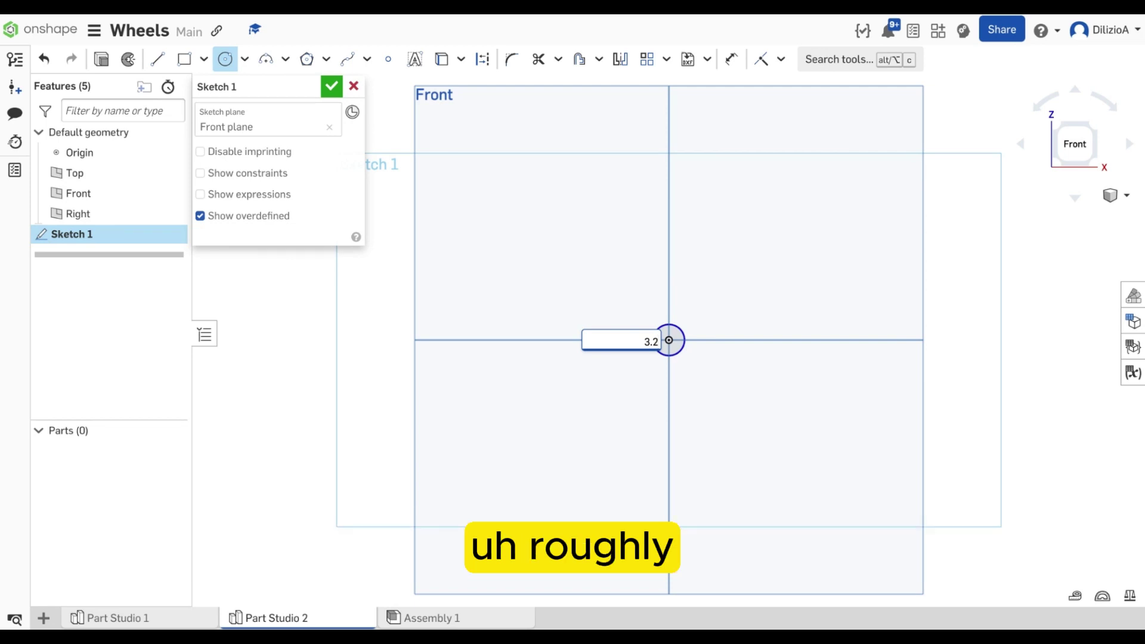
{"action": "key", "text": "Return"}
{"action": "scroll", "coordinate": [669, 350], "scroll_direction": "up", "scroll_amount": 3}
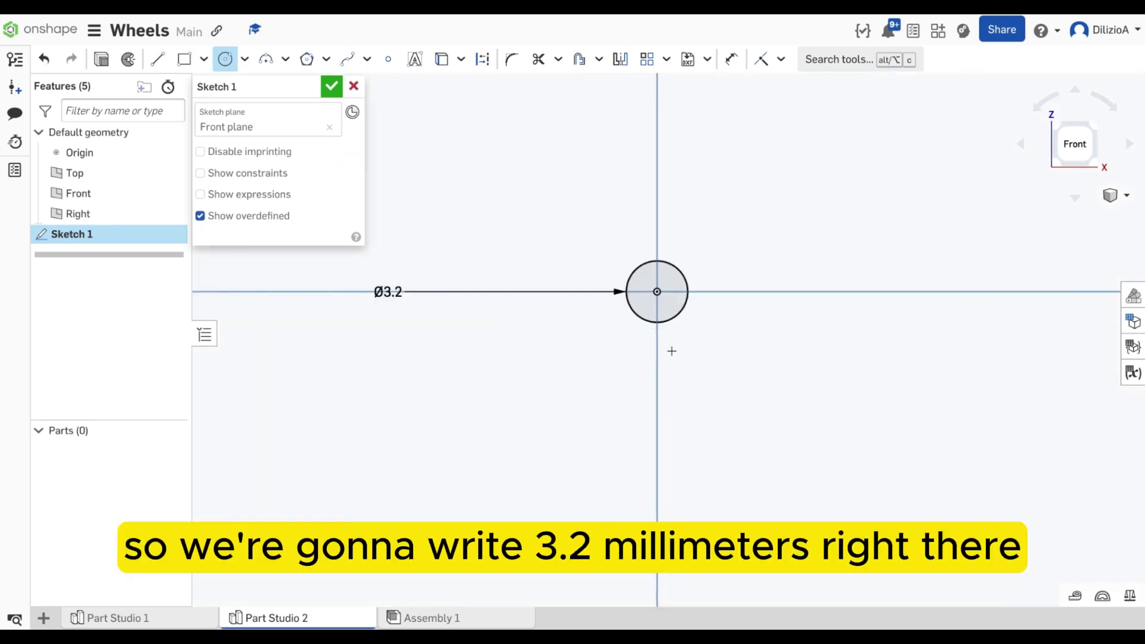
{"action": "scroll", "coordinate": [664, 238], "scroll_direction": "down", "scroll_amount": 4}
{"action": "middle_click_drag", "start_coordinate": [670, 241], "coordinate": [671, 354]}
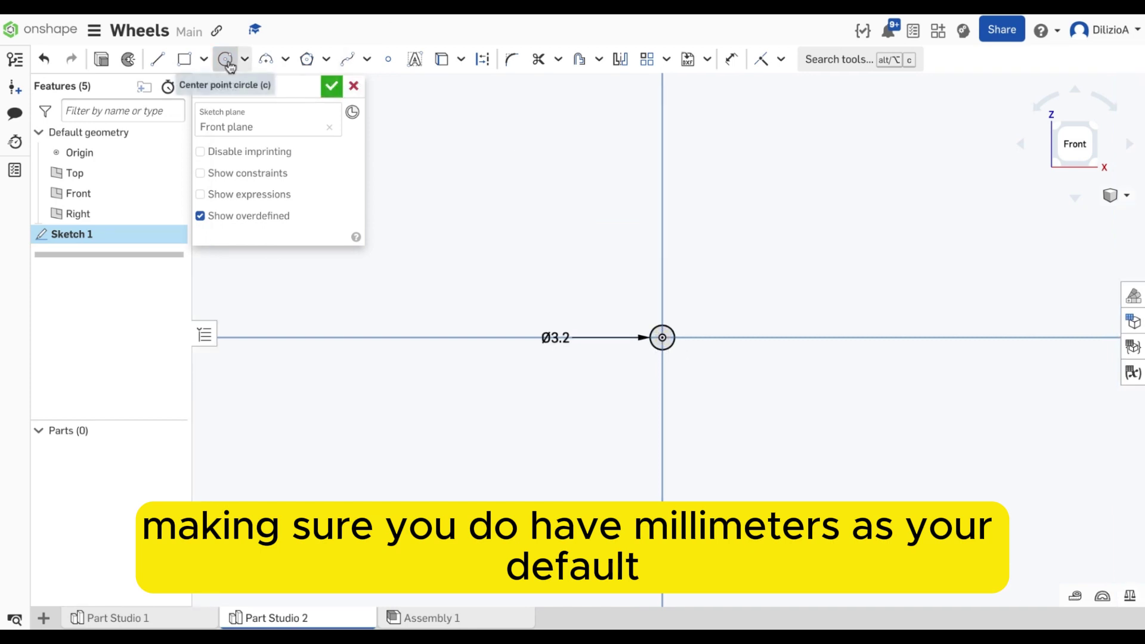
- Draw concentric 38 mm outer and 34 mm inner rim circles about the origin
{"action": "left_click", "coordinate": [662, 337]}
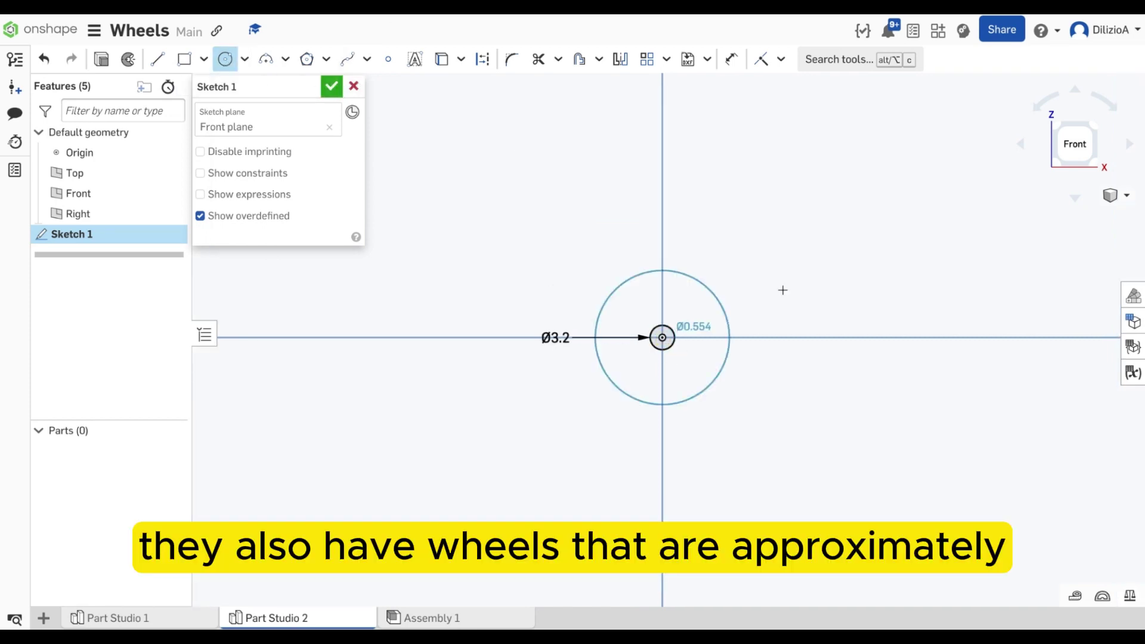
{"action": "left_click", "coordinate": [907, 238]}
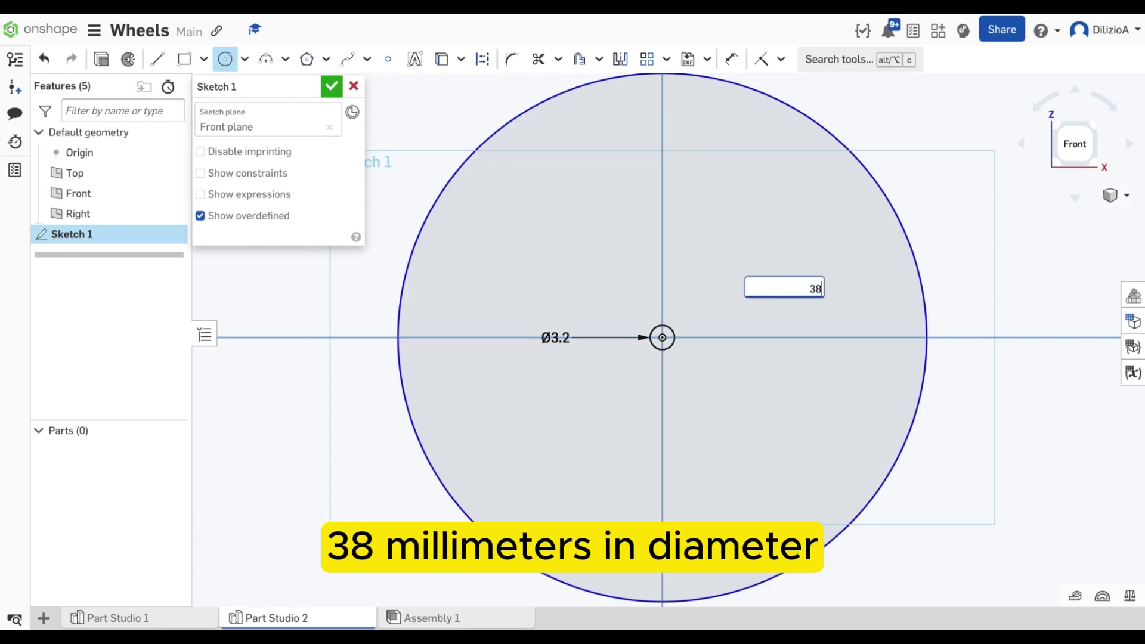
{"action": "key", "text": "Return"}
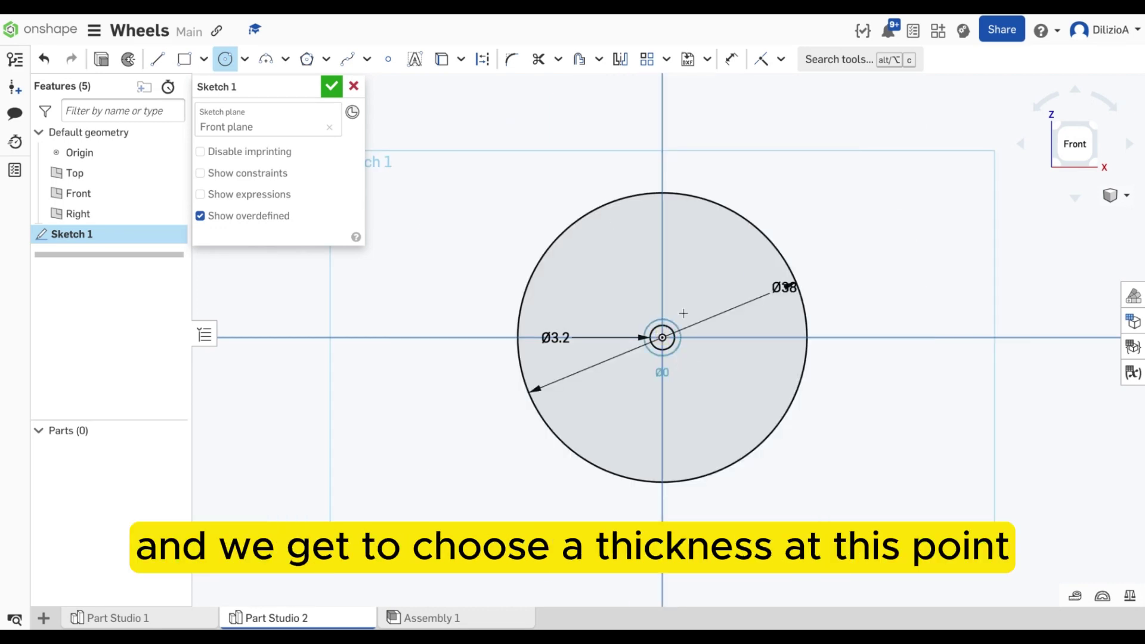
{"action": "left_click", "coordinate": [752, 243]}
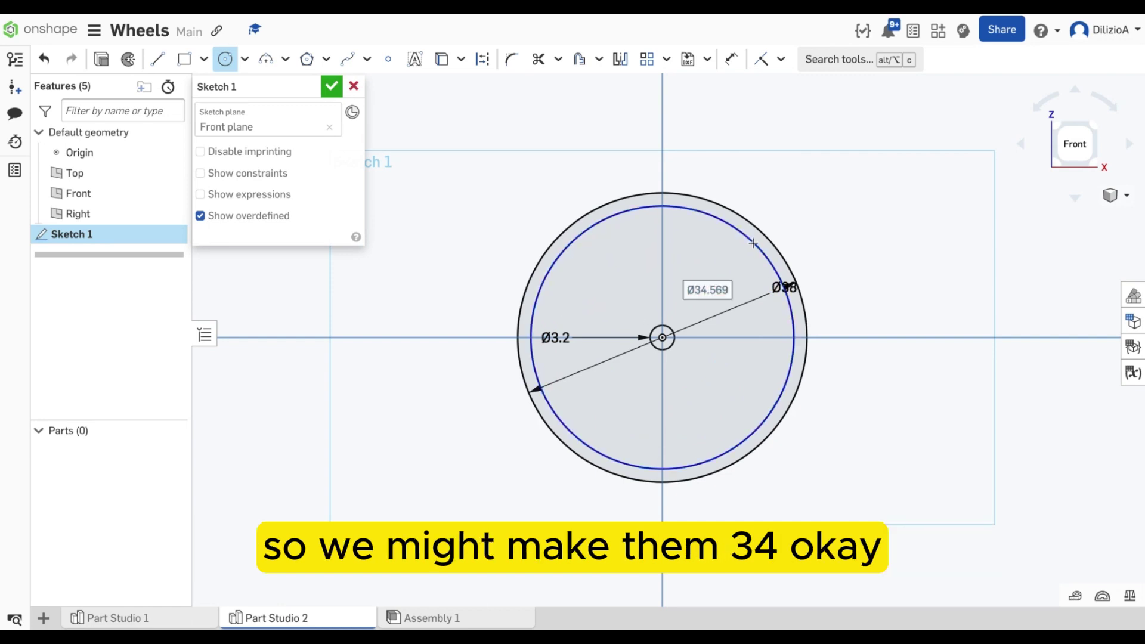
{"action": "type", "text": "34"}
{"action": "key", "text": "Return"}
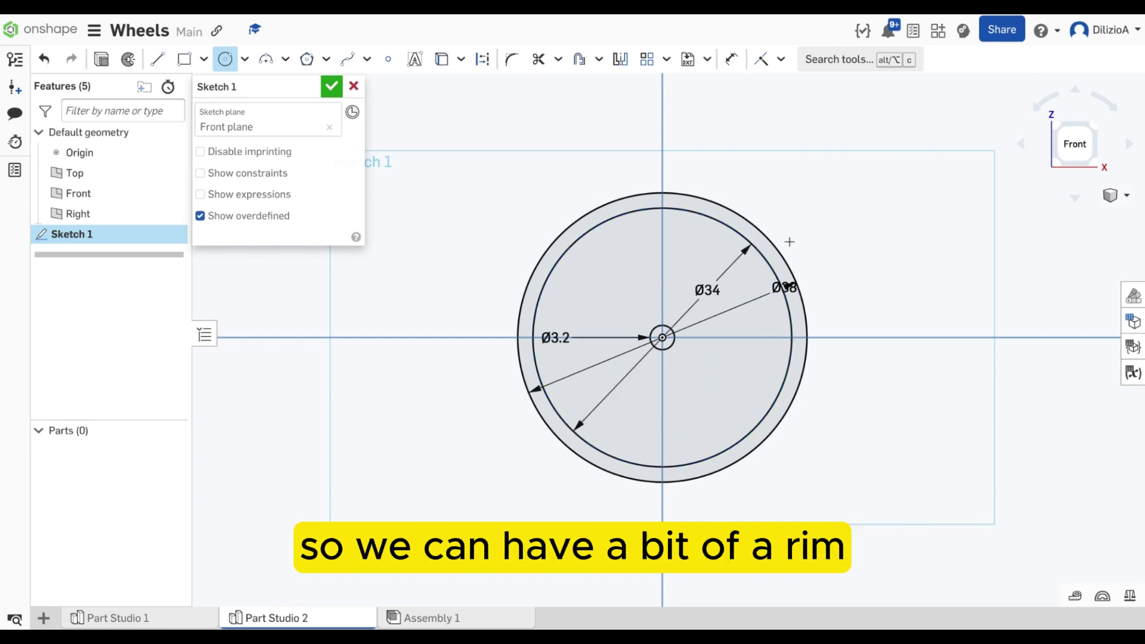
- Add a 10 mm diameter hub circle around the axle hole
{"action": "left_click", "coordinate": [1070, 152]}
{"action": "scroll", "coordinate": [679, 338], "scroll_direction": "up", "scroll_amount": 6}
{"action": "left_click", "coordinate": [617, 362]}
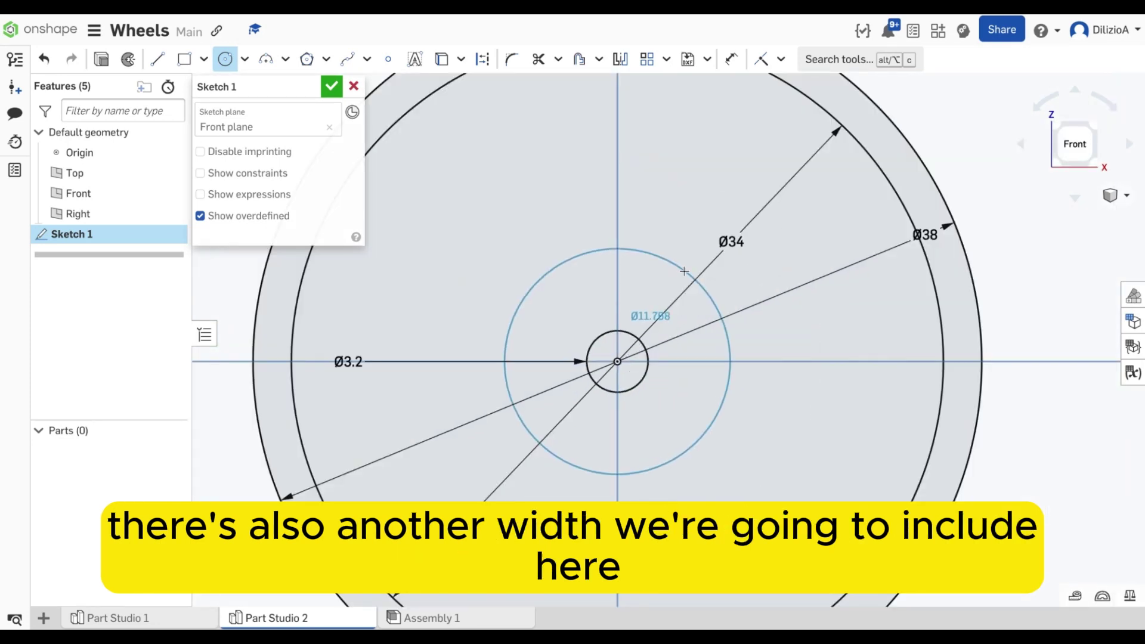
{"action": "left_click", "coordinate": [685, 271]}
{"action": "type", "text": "10"}
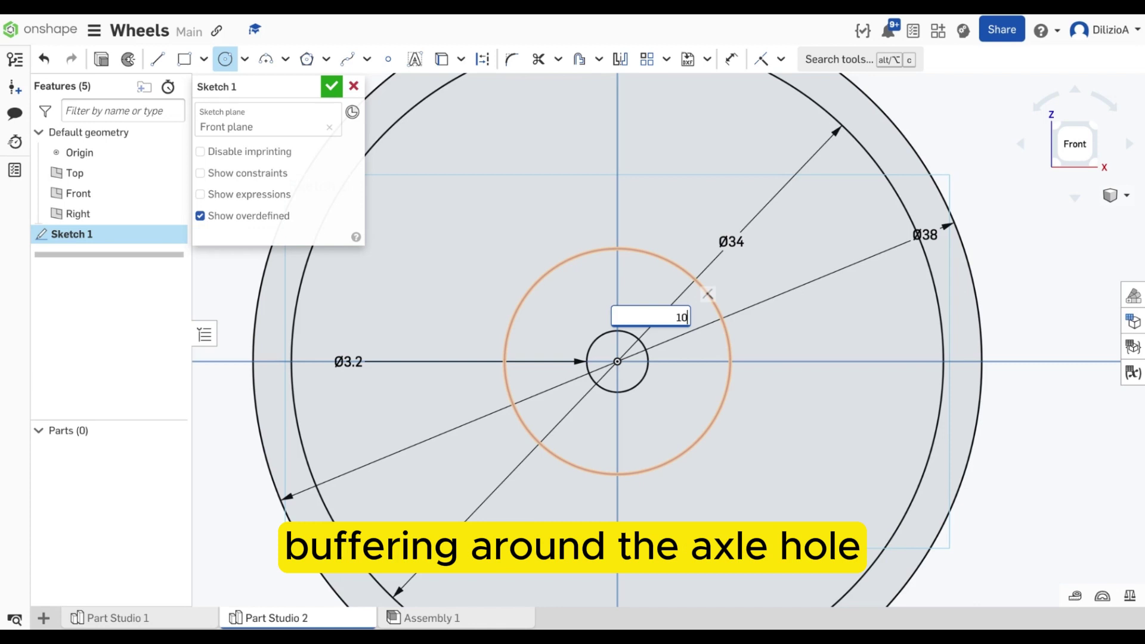
{"action": "key", "text": "Return"}
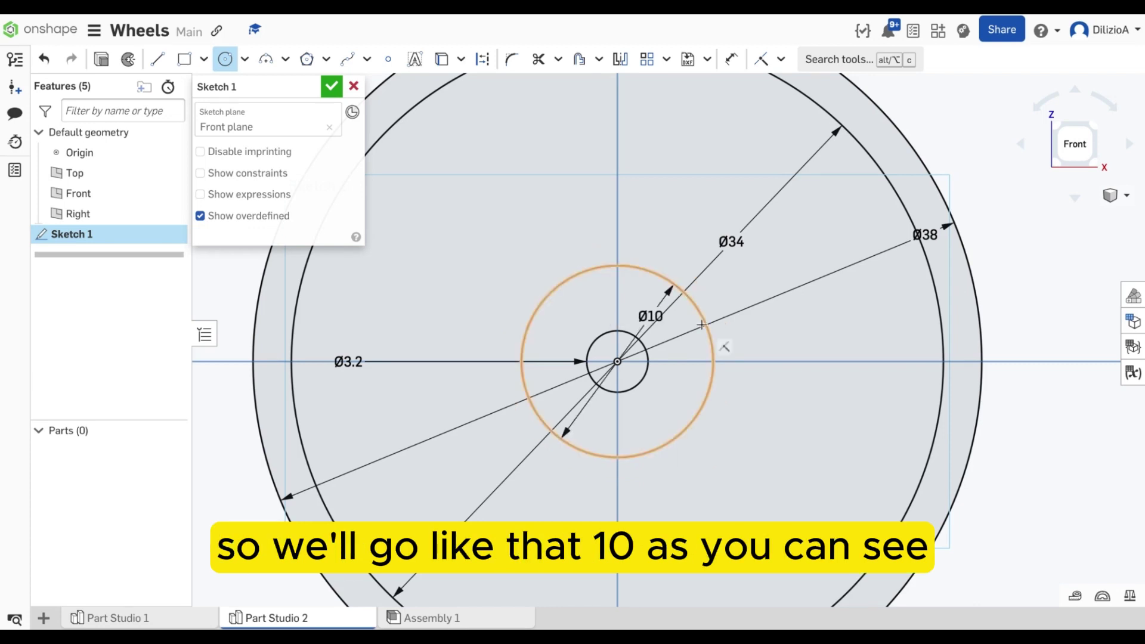
{"action": "scroll", "coordinate": [702, 325], "scroll_direction": "down", "scroll_amount": 4}
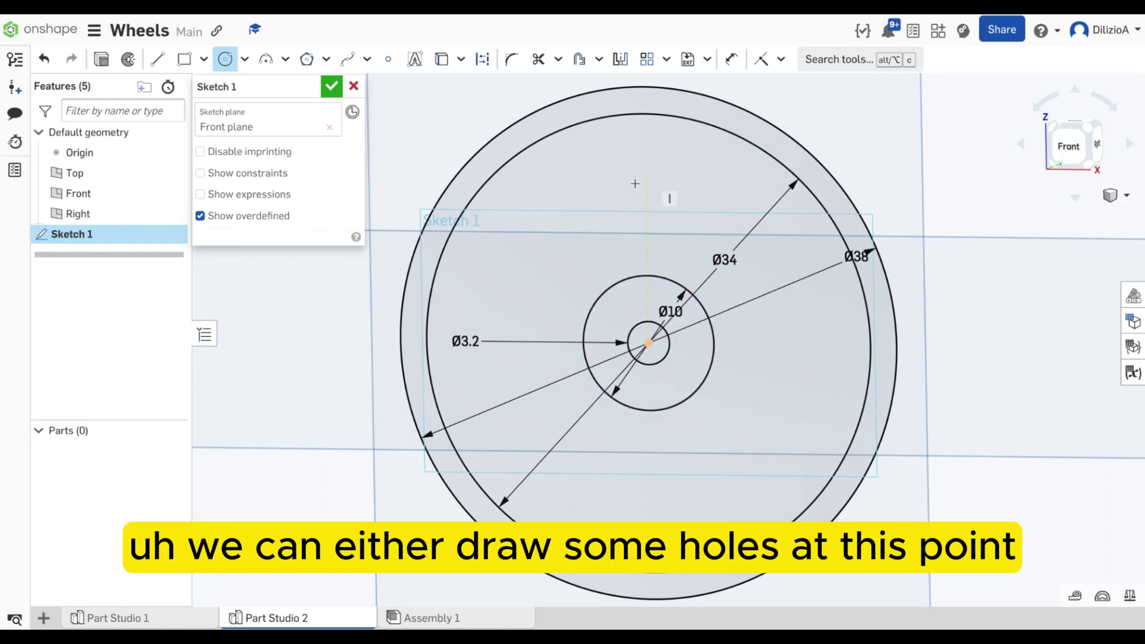
- Face the Front plane and compare the sketch with the finished example wheel
{"action": "left_click", "coordinate": [1067, 146]}
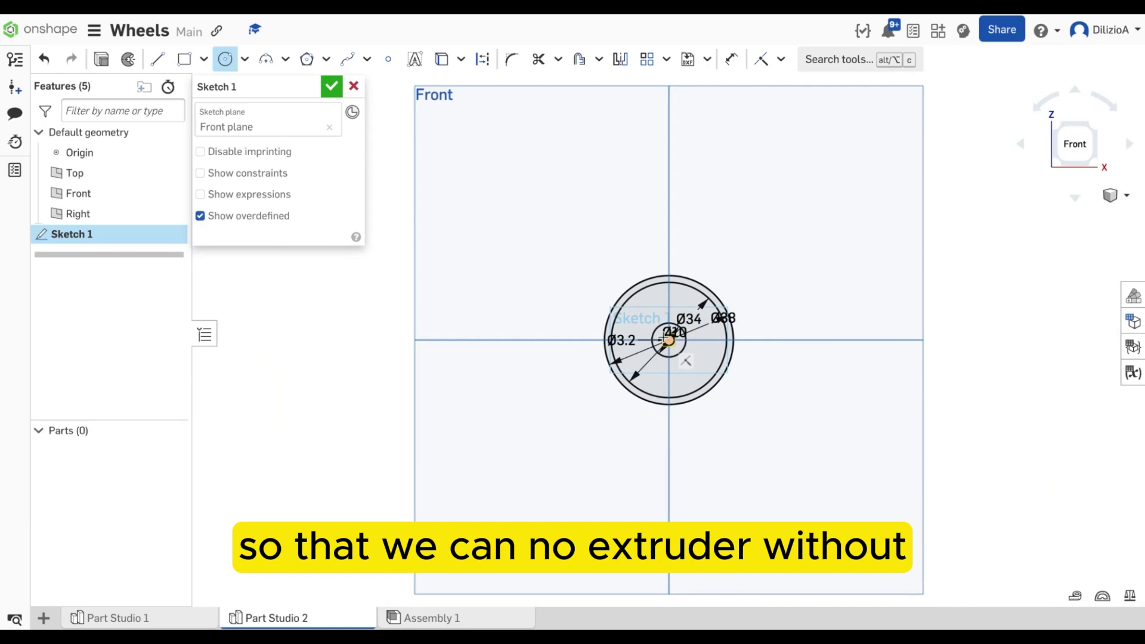
{"action": "scroll", "coordinate": [675, 288], "scroll_direction": "up", "scroll_amount": 5}
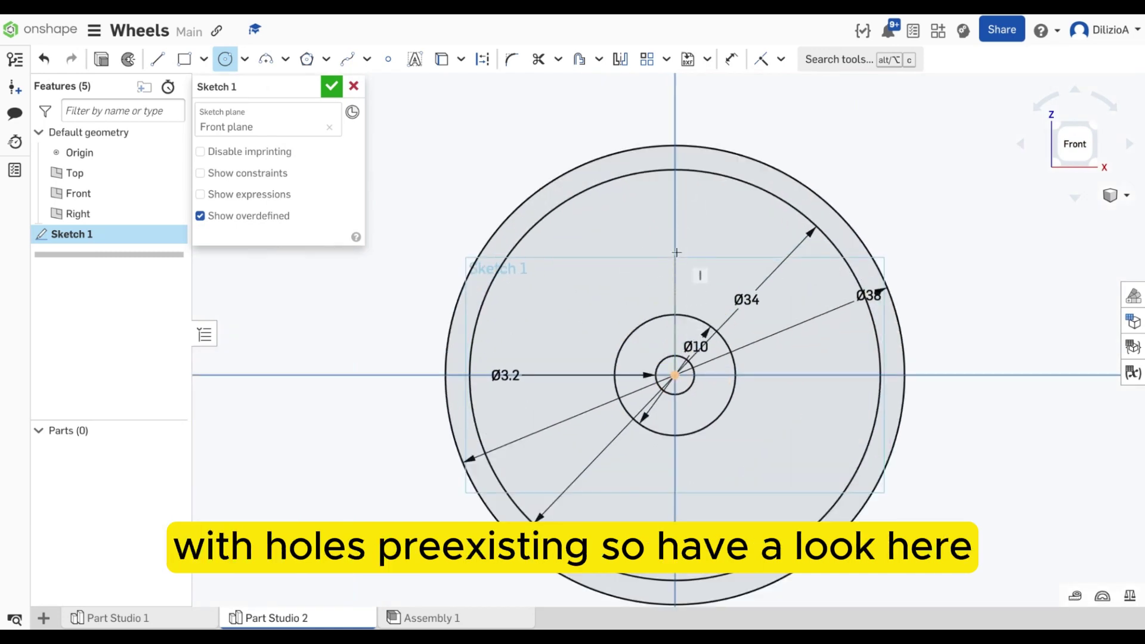
{"action": "left_click", "coordinate": [190, 620]}
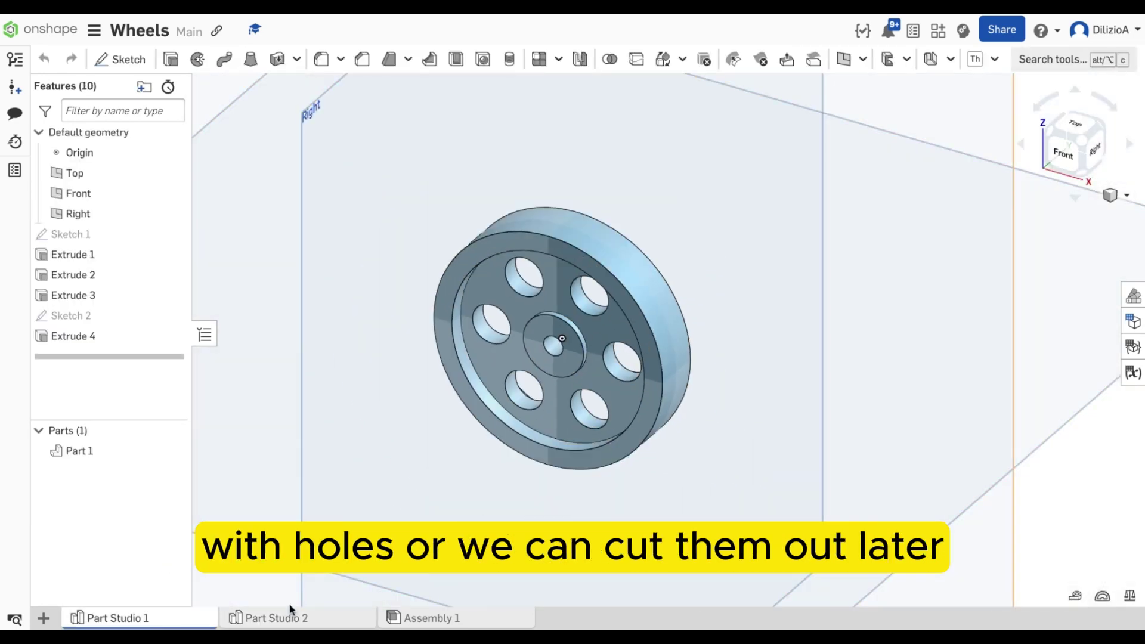
{"action": "left_click", "coordinate": [289, 617]}
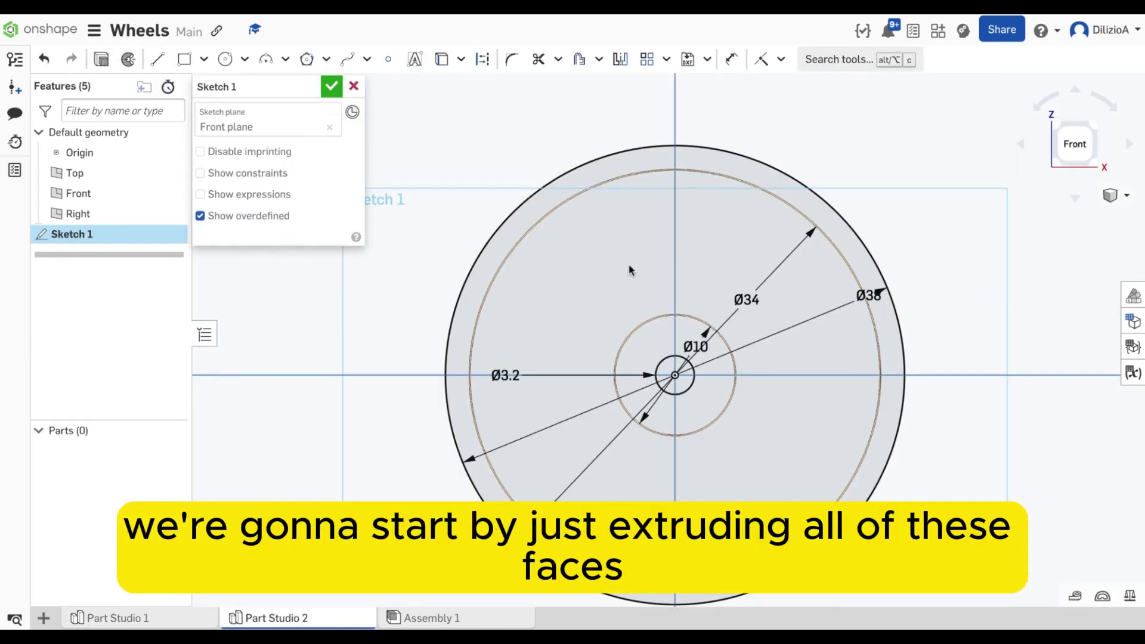
- Select the three ring regions of Sketch 1 and begin an extrusion
{"action": "left_click", "coordinate": [647, 353]}
{"action": "left_click", "coordinate": [541, 257]}
{"action": "key", "text": "shift+e"}
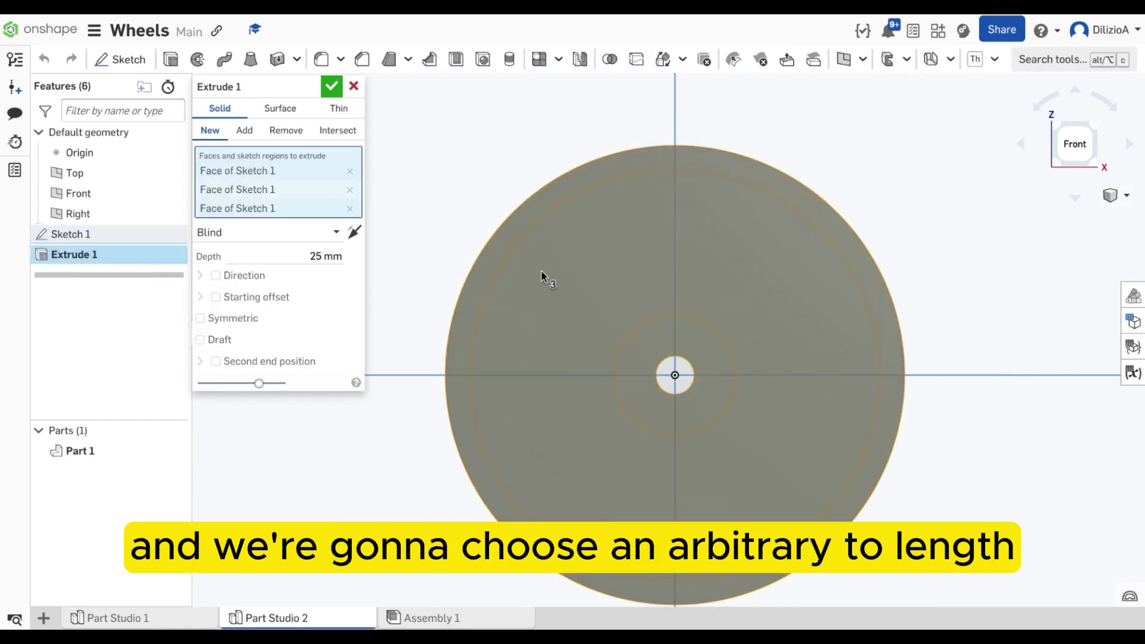
{"action": "right_click_drag", "start_coordinate": [686, 304], "coordinate": [603, 307]}
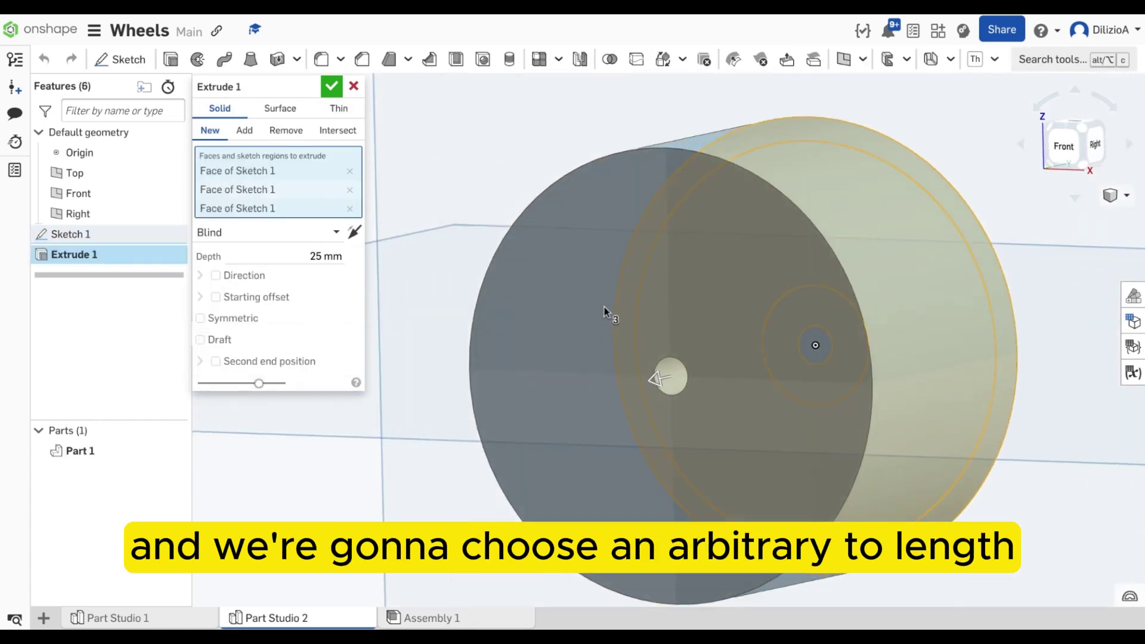
- Extrude them 4 mm symmetrically into a solid disc
{"action": "left_click", "coordinate": [324, 255]}
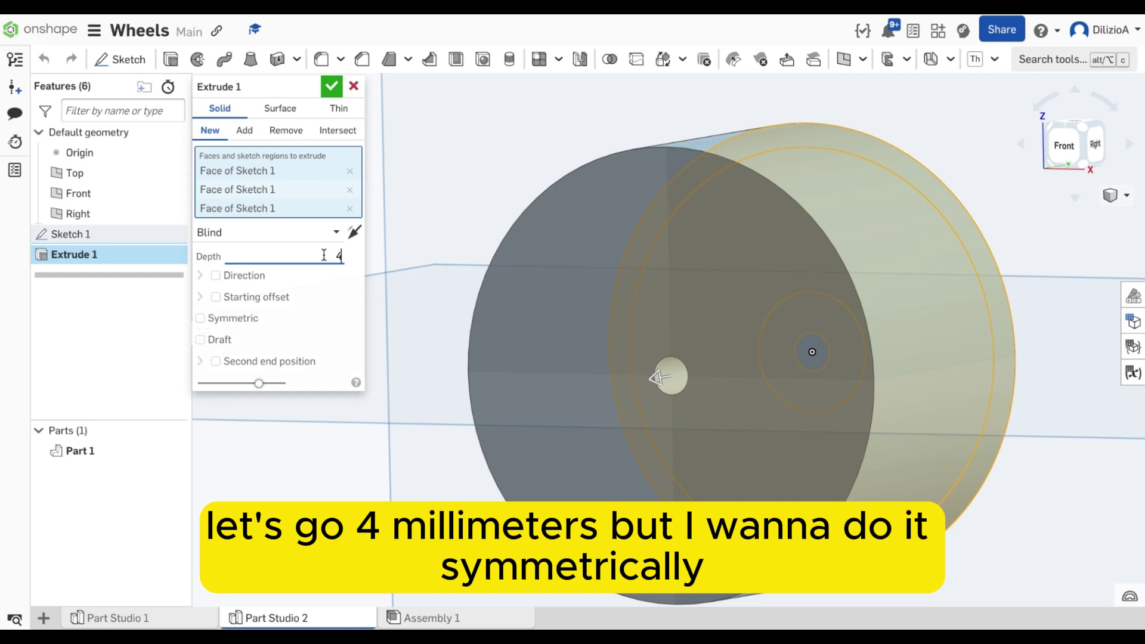
{"action": "left_click", "coordinate": [202, 320]}
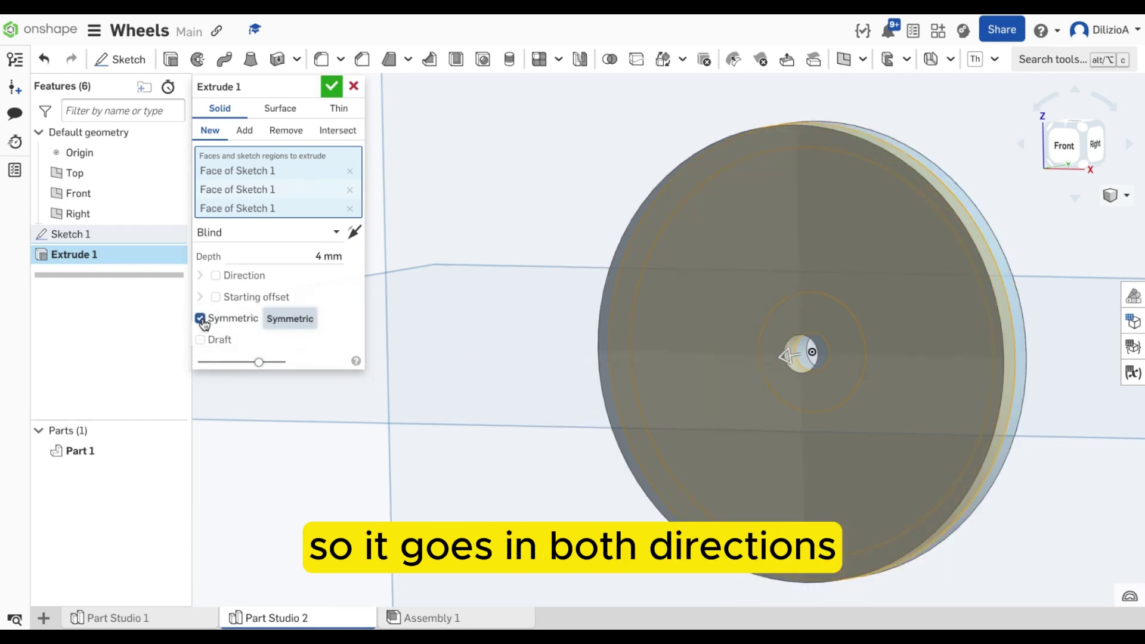
{"action": "left_click", "coordinate": [202, 320]}
{"action": "left_click", "coordinate": [202, 320]}
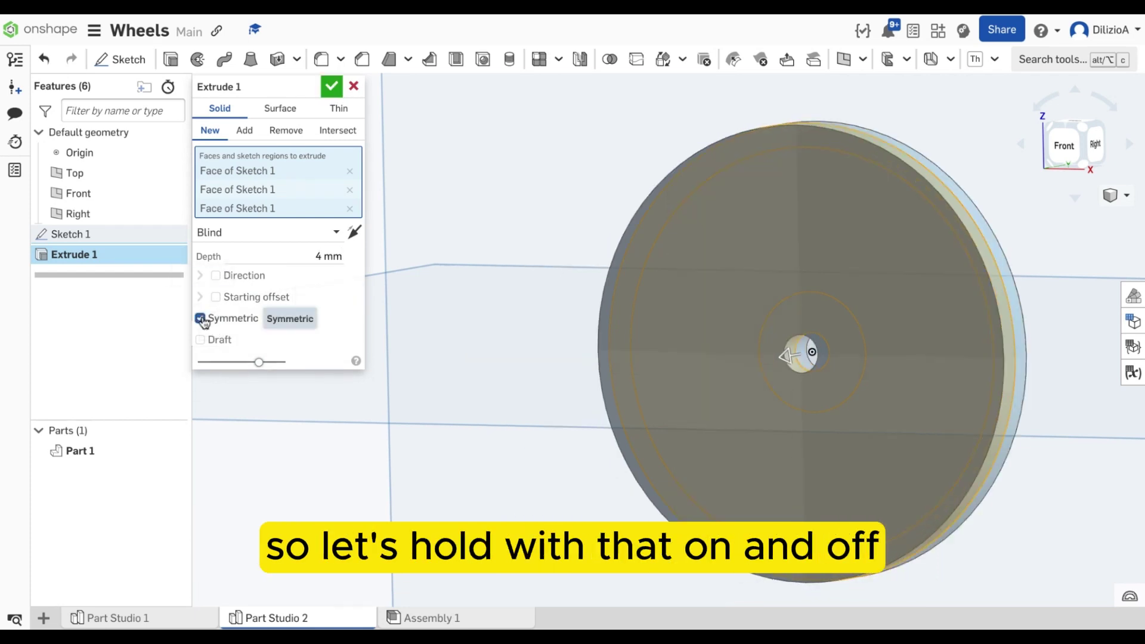
{"action": "right_click_drag", "start_coordinate": [938, 266], "coordinate": [913, 284]}
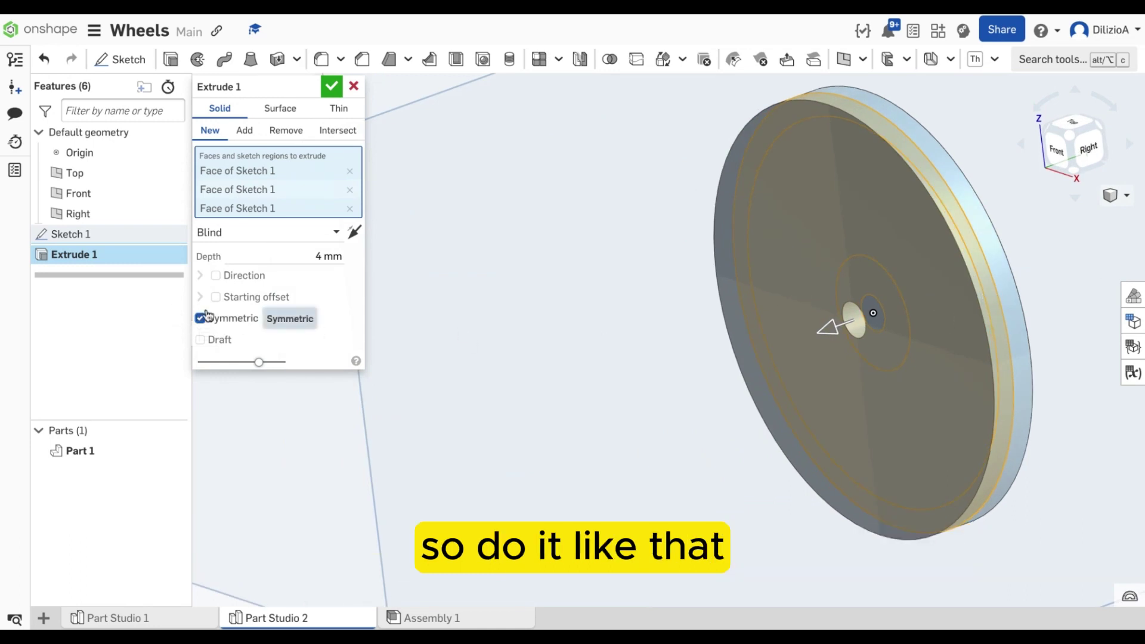
{"action": "left_click", "coordinate": [331, 88]}
{"action": "right_click_drag", "start_coordinate": [332, 95], "coordinate": [857, 262]}
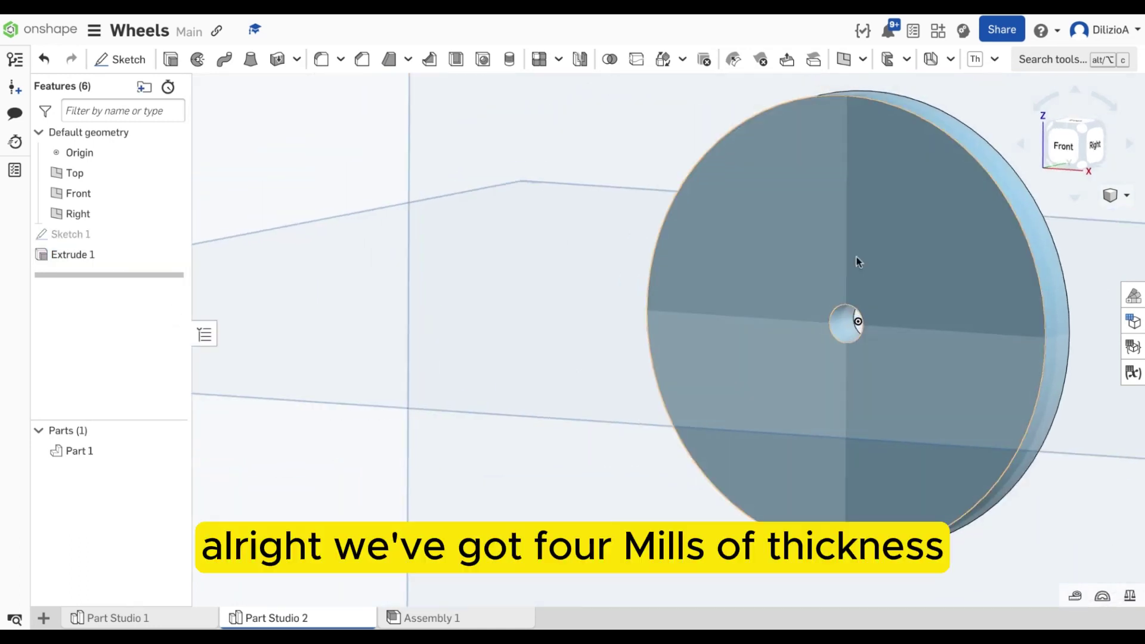
- Extrude Sketch 1's outer ring 15 mm symmetrically, adding a rim to the disc
{"action": "double_click", "coordinate": [94, 237]}
{"action": "scroll", "coordinate": [699, 202], "scroll_direction": "down", "scroll_amount": 3}
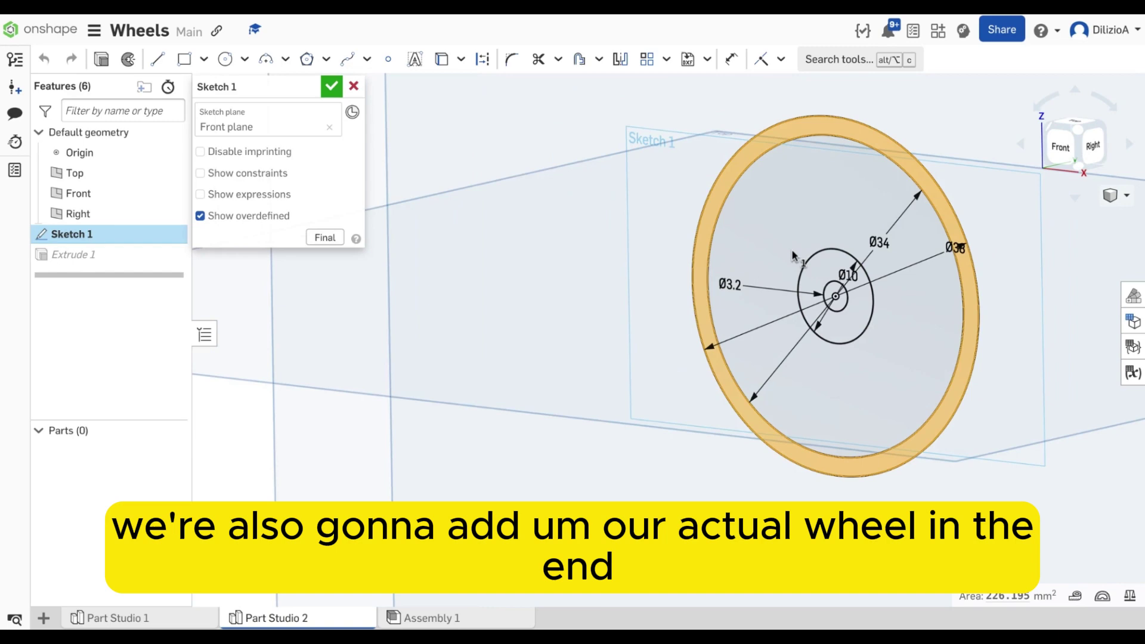
{"action": "left_click", "coordinate": [101, 59]}
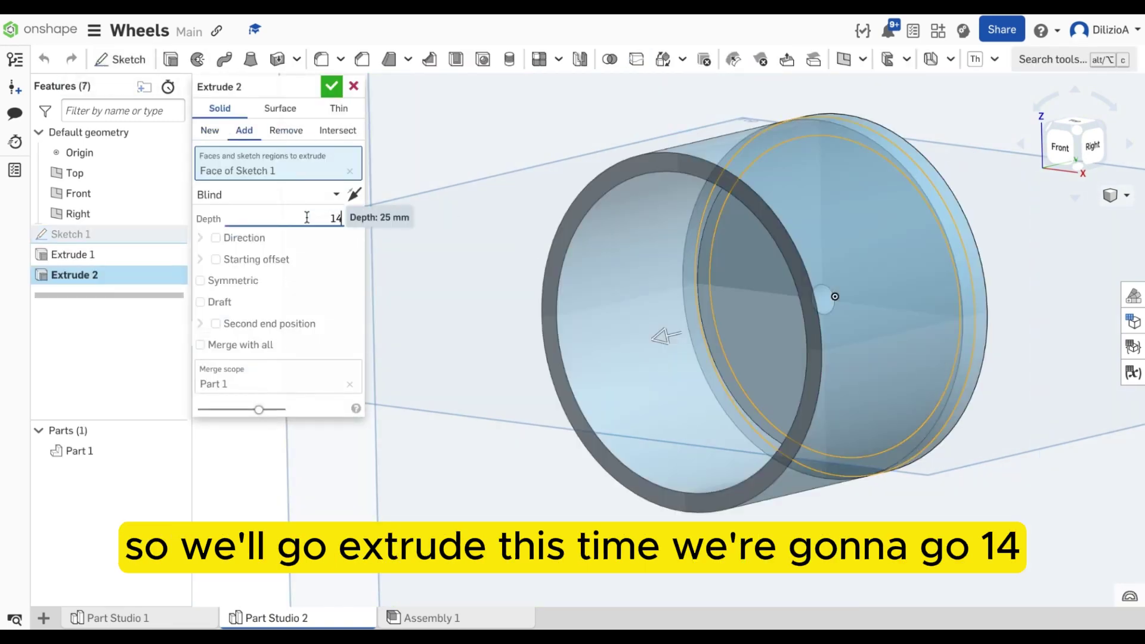
{"action": "key", "text": "BackSpace"}
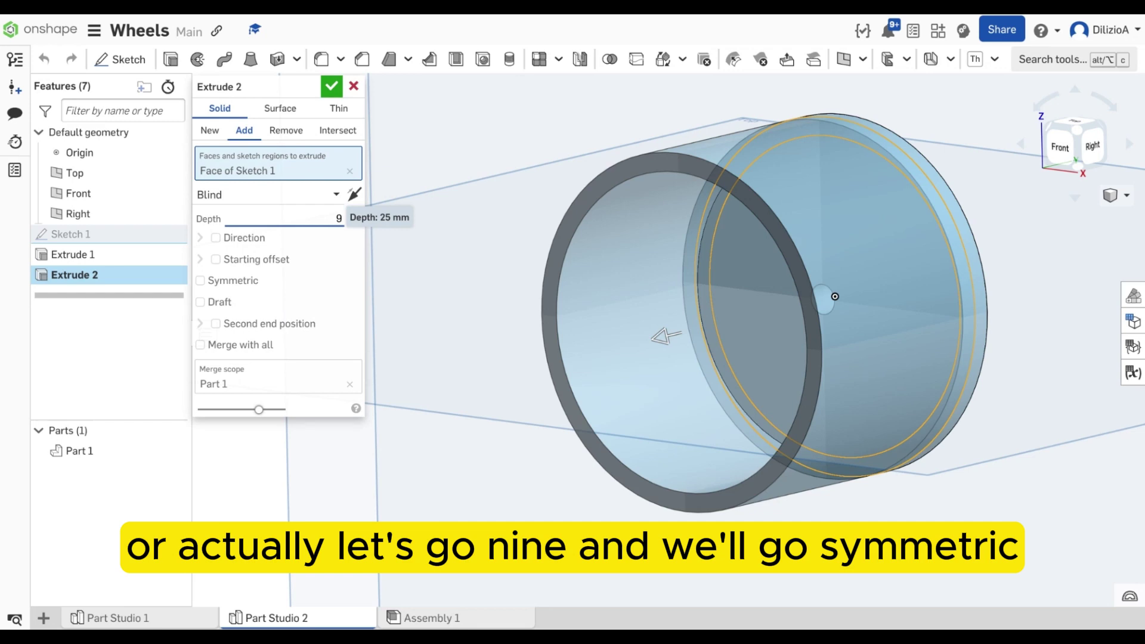
{"action": "left_click", "coordinate": [201, 281]}
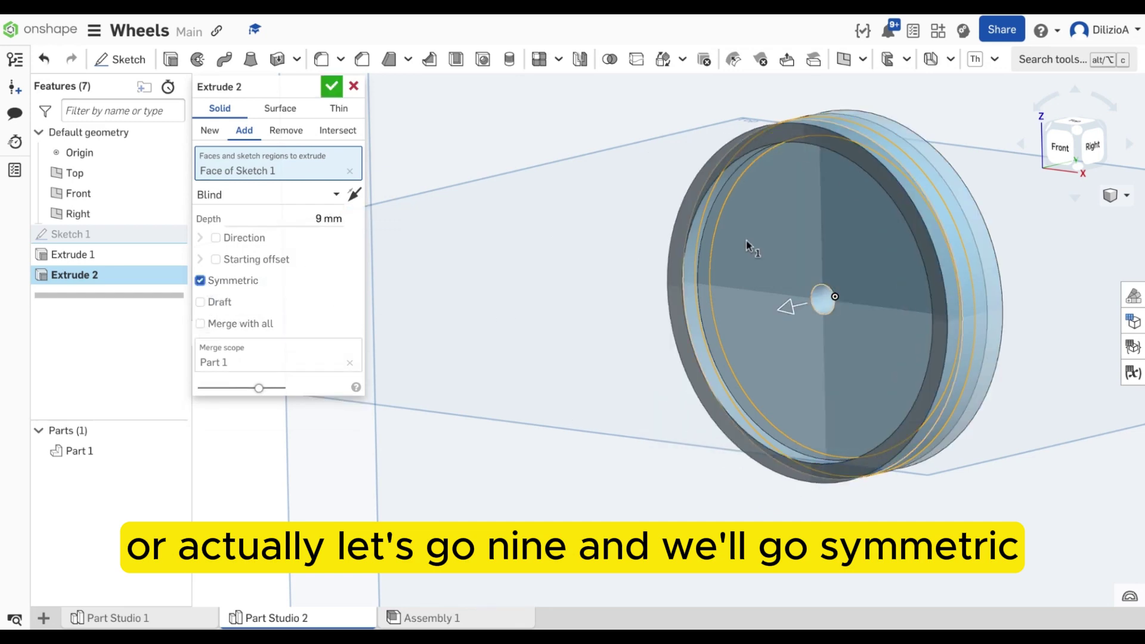
{"action": "right_click_drag", "start_coordinate": [747, 245], "coordinate": [654, 251]}
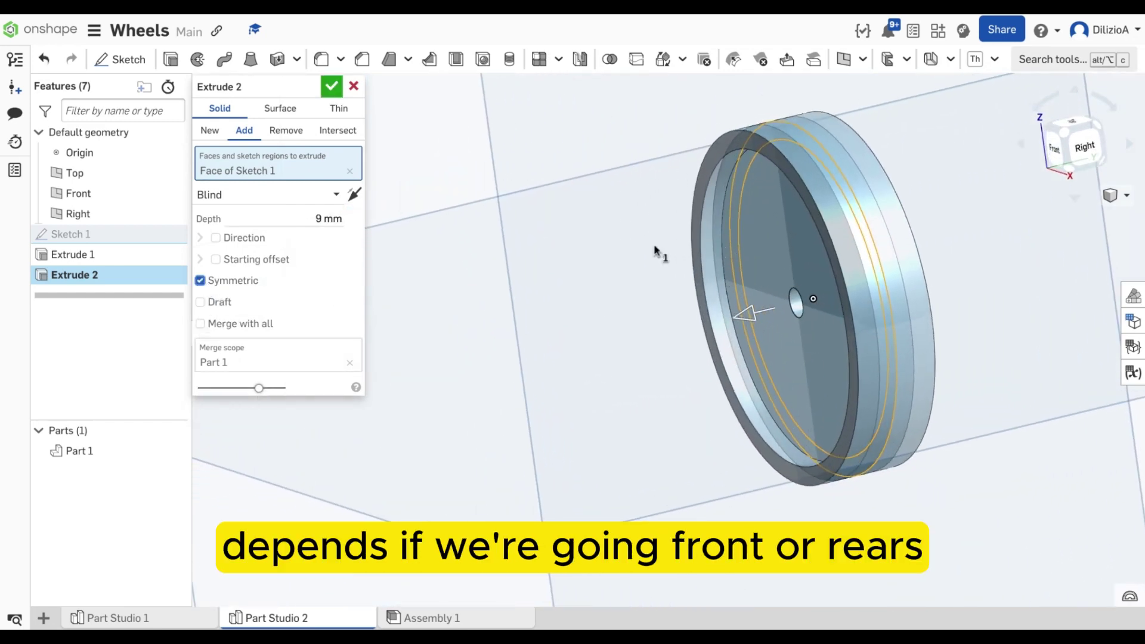
{"action": "left_click", "coordinate": [309, 222]}
{"action": "type", "text": "15"}
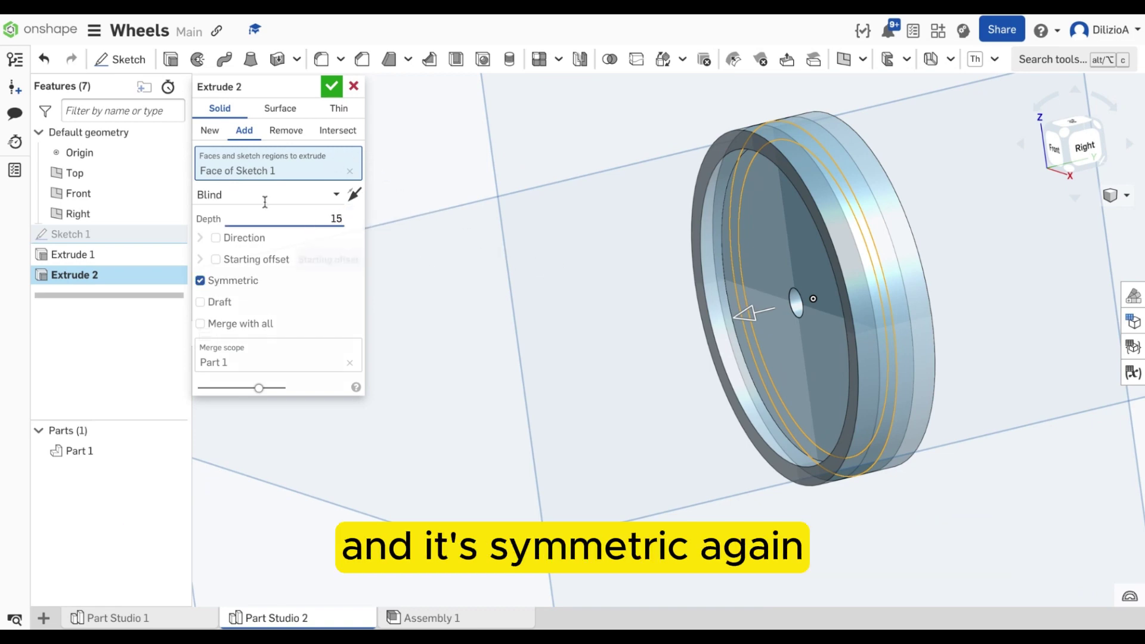
{"action": "left_click", "coordinate": [328, 86]}
{"action": "mouse_move", "coordinate": [585, 189]}
{"action": "right_mouse_down"}
{"action": "mouse_move", "coordinate": [603, 171]}
{"action": "mouse_move", "coordinate": [724, 197]}
{"action": "mouse_move", "coordinate": [606, 176]}
{"action": "right_mouse_up"}
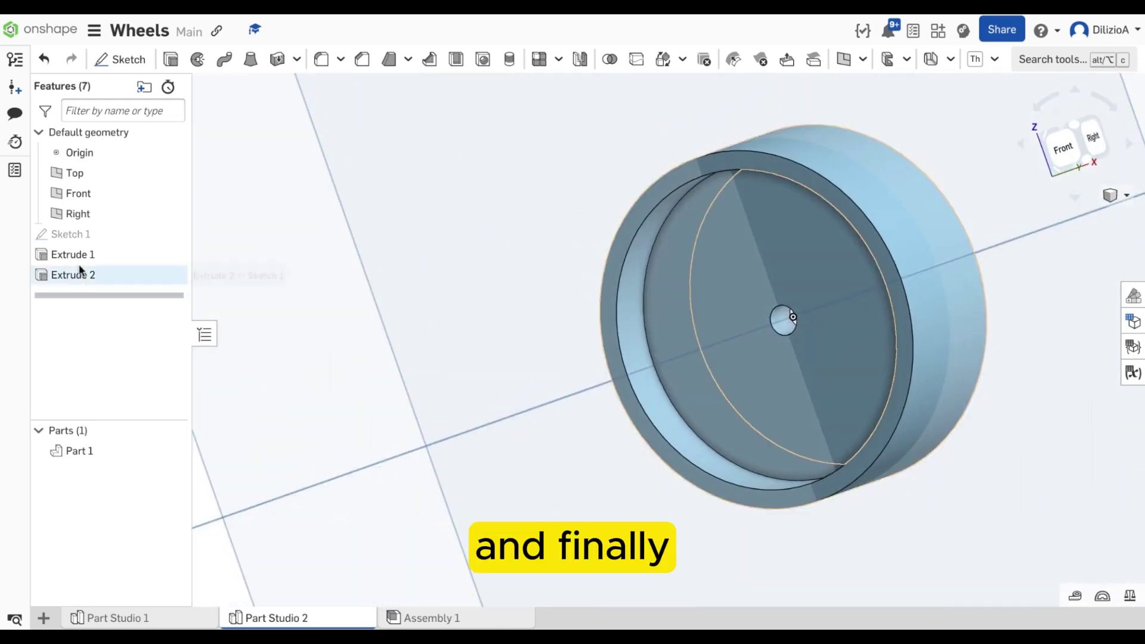
- Extrude Sketch 1's central hub ring 12 mm symmetrically, adding it to the part
{"action": "double_click", "coordinate": [80, 234]}
{"action": "scroll", "coordinate": [776, 286], "scroll_direction": "up", "scroll_amount": 5}
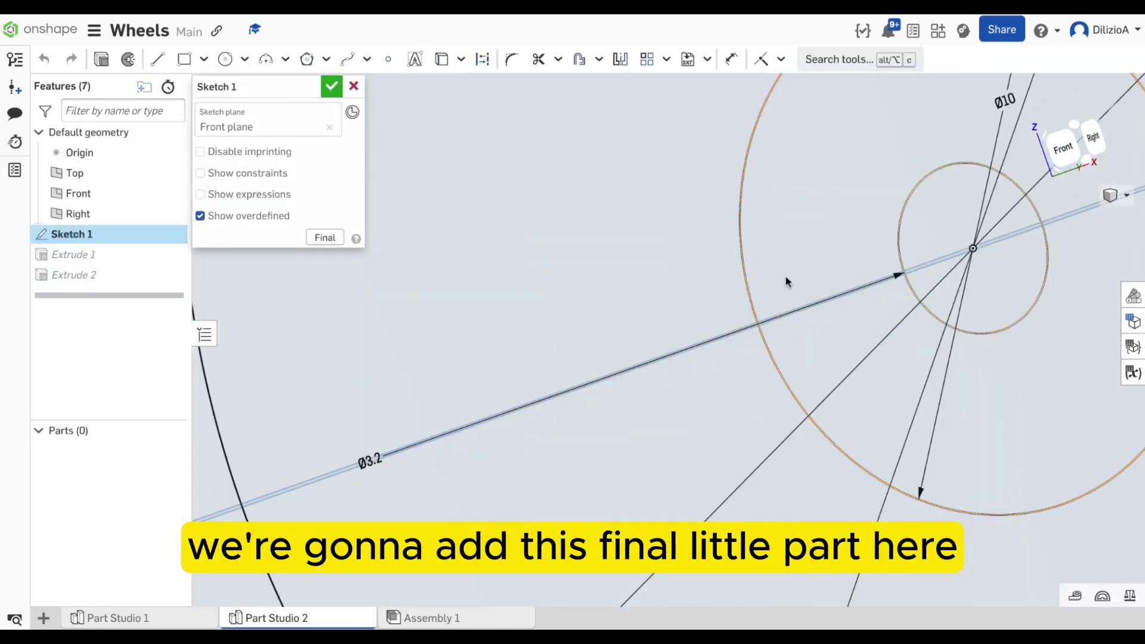
{"action": "scroll", "coordinate": [830, 223], "scroll_direction": "down", "scroll_amount": 10}
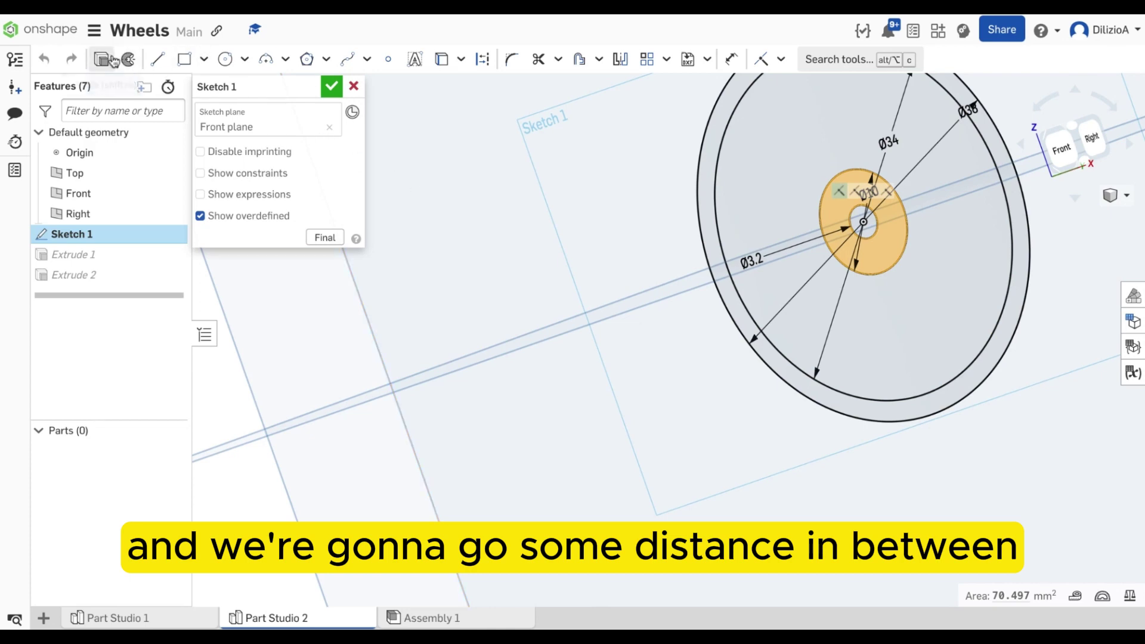
{"action": "key", "text": "shift+e"}
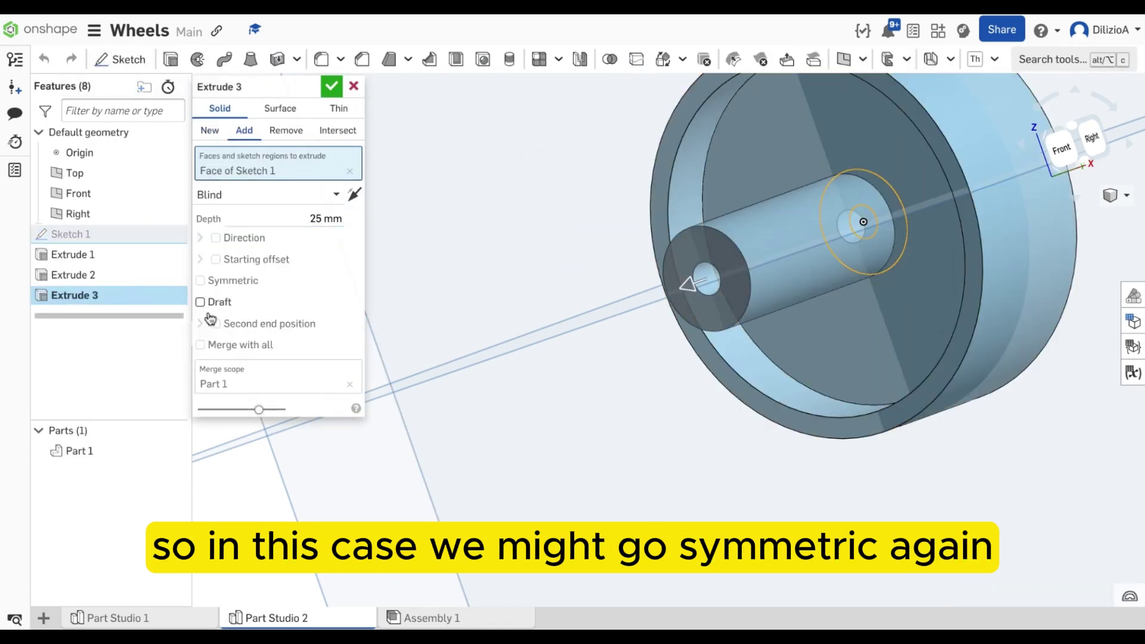
{"action": "left_click", "coordinate": [201, 281]}
{"action": "left_click", "coordinate": [316, 219]}
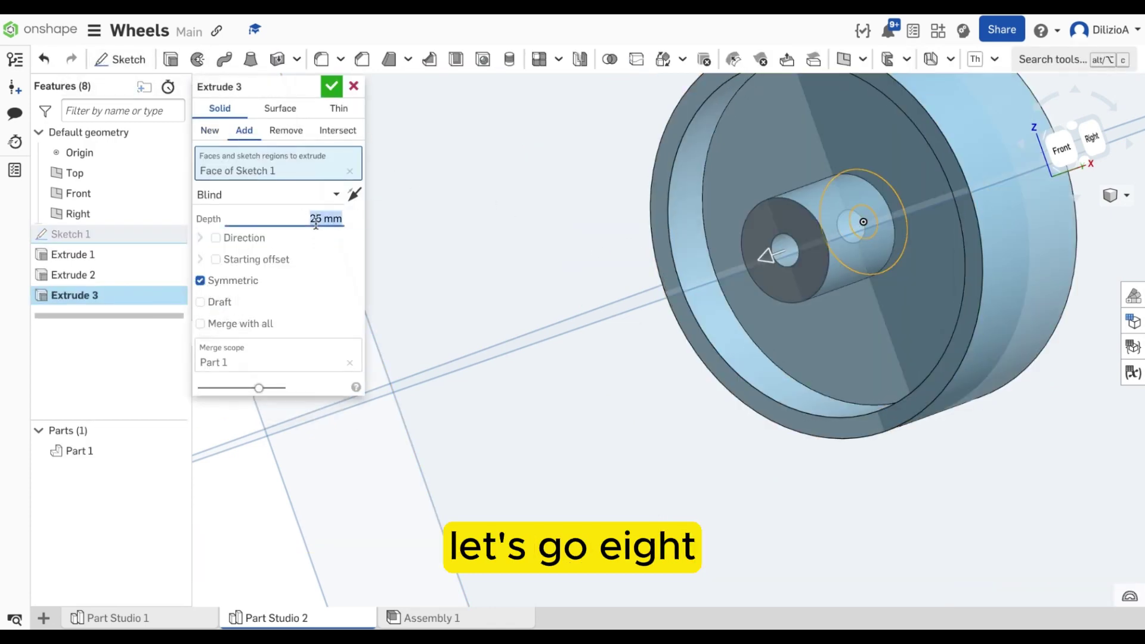
{"action": "type", "text": "8"}
{"action": "right_click_drag", "start_coordinate": [892, 285], "coordinate": [835, 279]}
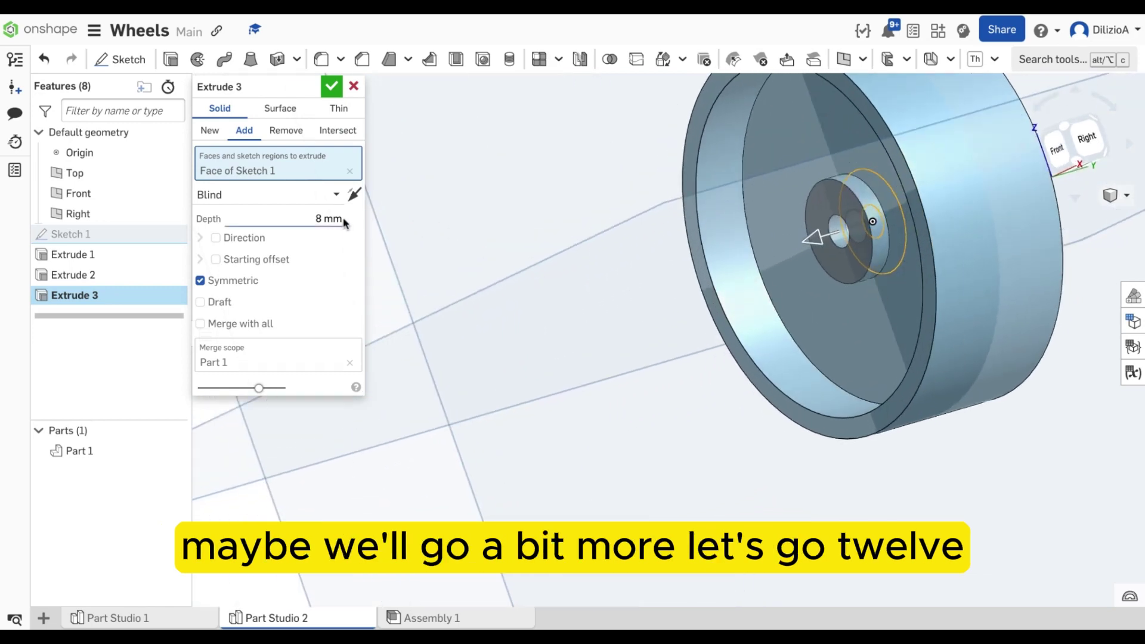
{"action": "left_click", "coordinate": [331, 217]}
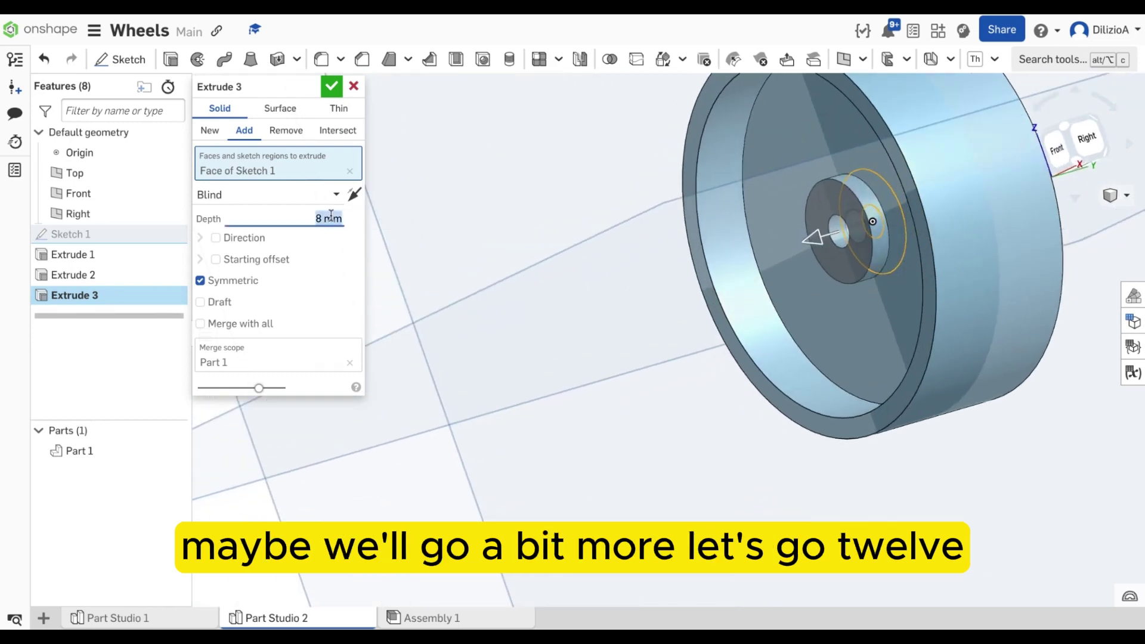
{"action": "left_click", "coordinate": [332, 86]}
{"action": "right_click_drag", "start_coordinate": [513, 167], "coordinate": [737, 194]}
- Start a new sketch on the recessed front face of the disc
{"action": "key", "text": "f"}
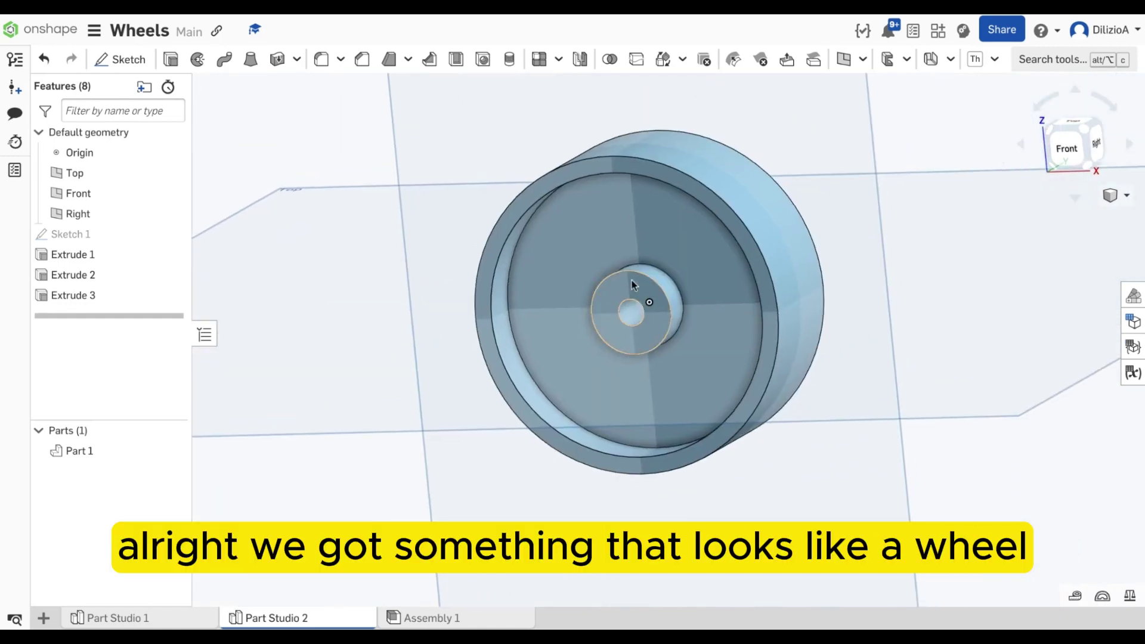
{"action": "left_click", "coordinate": [1067, 156]}
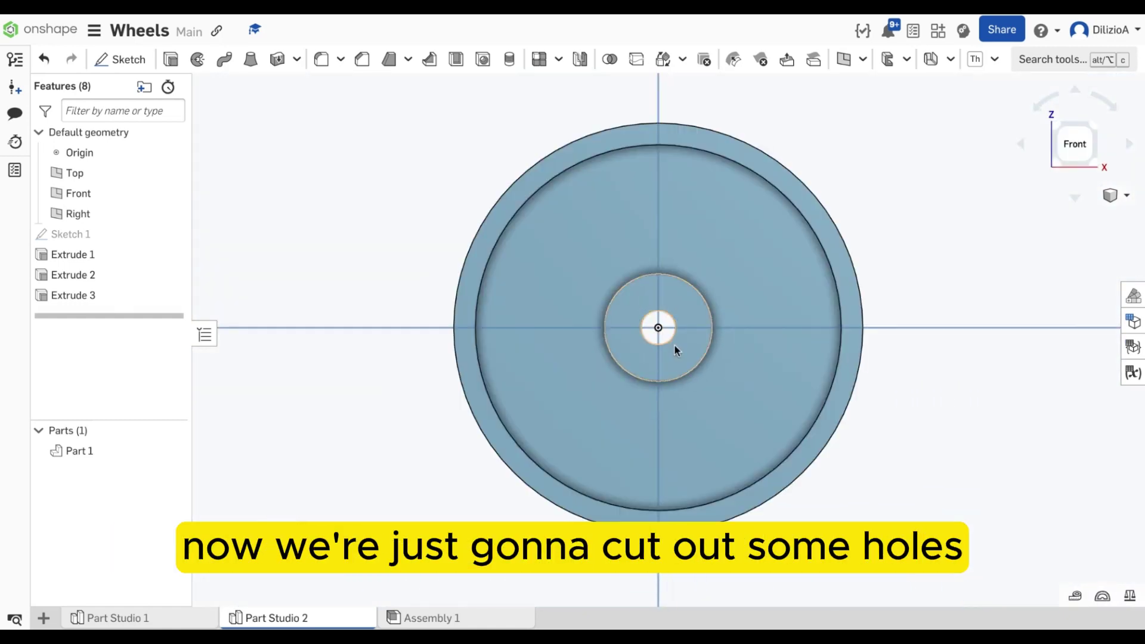
{"action": "left_click", "coordinate": [604, 194]}
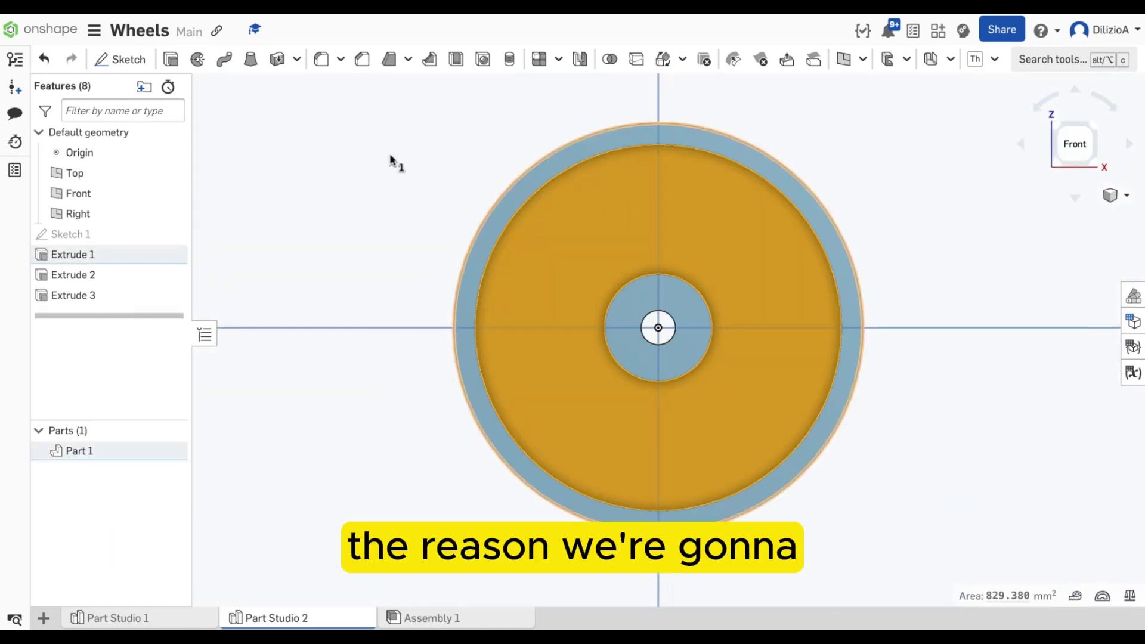
{"action": "left_click", "coordinate": [128, 62]}
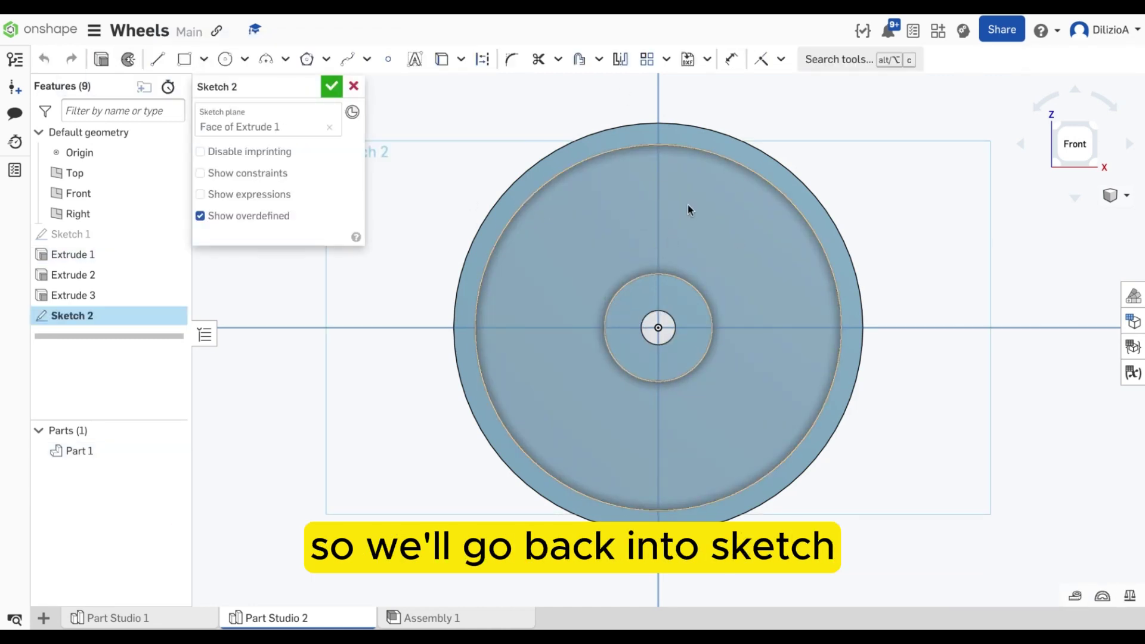
- Draw an 8 mm diameter circle above the hub
{"action": "right_click_drag", "start_coordinate": [688, 212], "coordinate": [656, 211]}
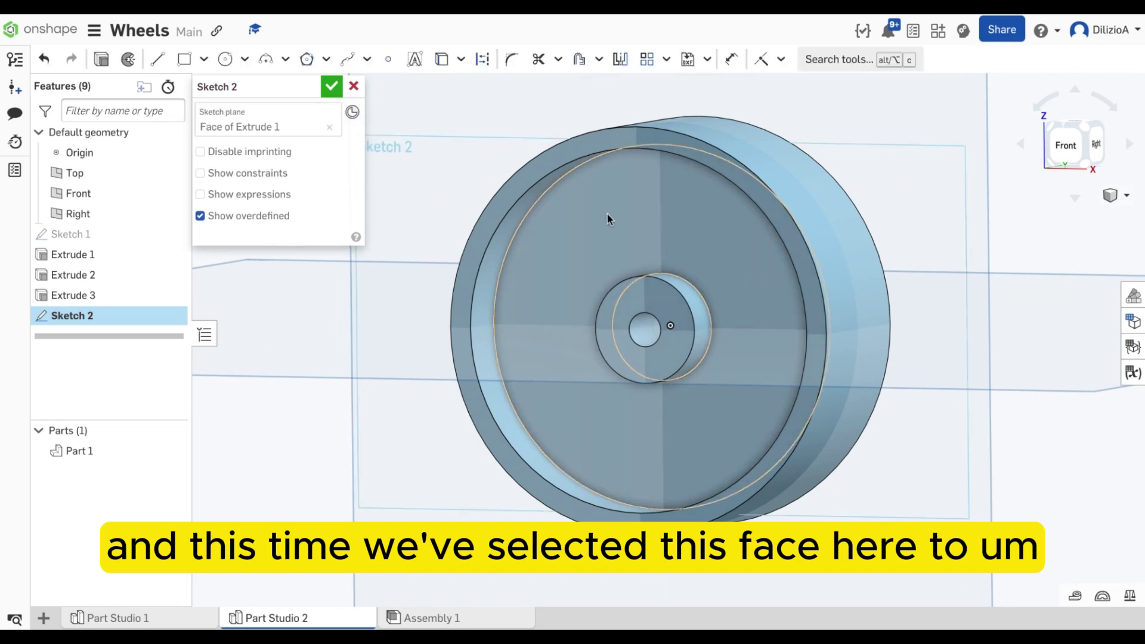
{"action": "left_click", "coordinate": [1058, 152]}
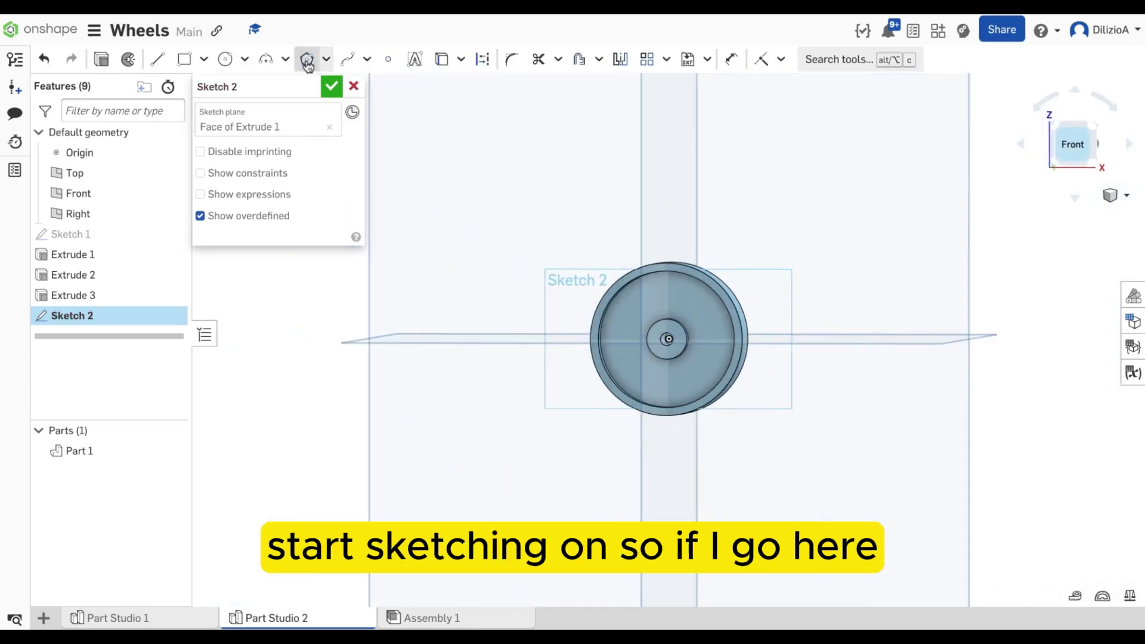
{"action": "scroll", "coordinate": [662, 302], "scroll_direction": "up", "scroll_amount": 5}
{"action": "left_click", "coordinate": [220, 64]}
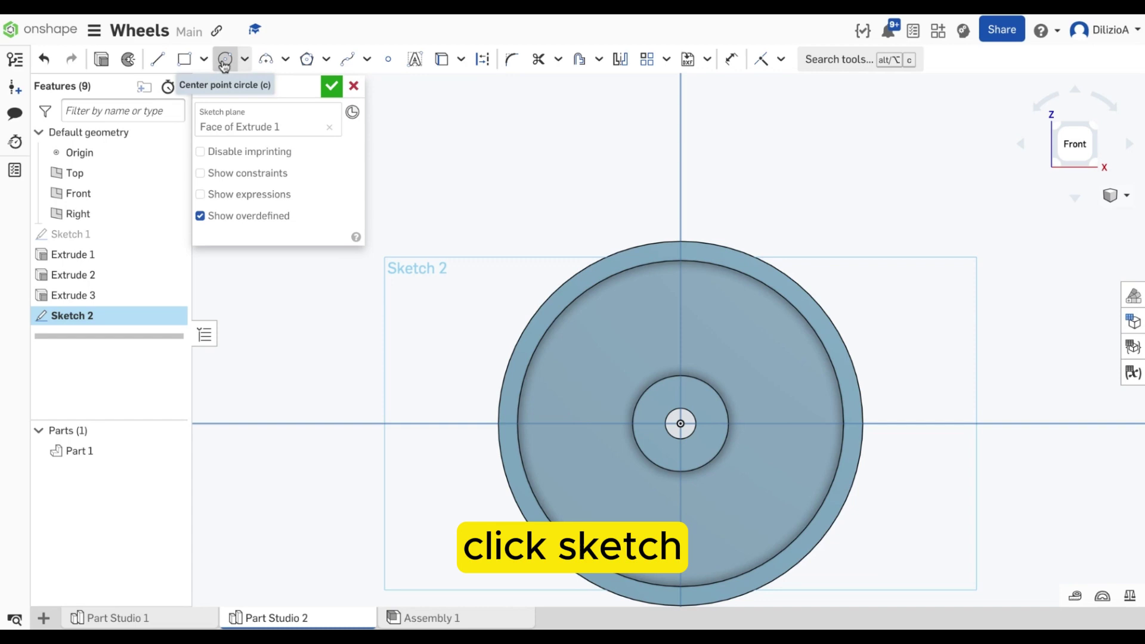
{"action": "left_click", "coordinate": [712, 309]}
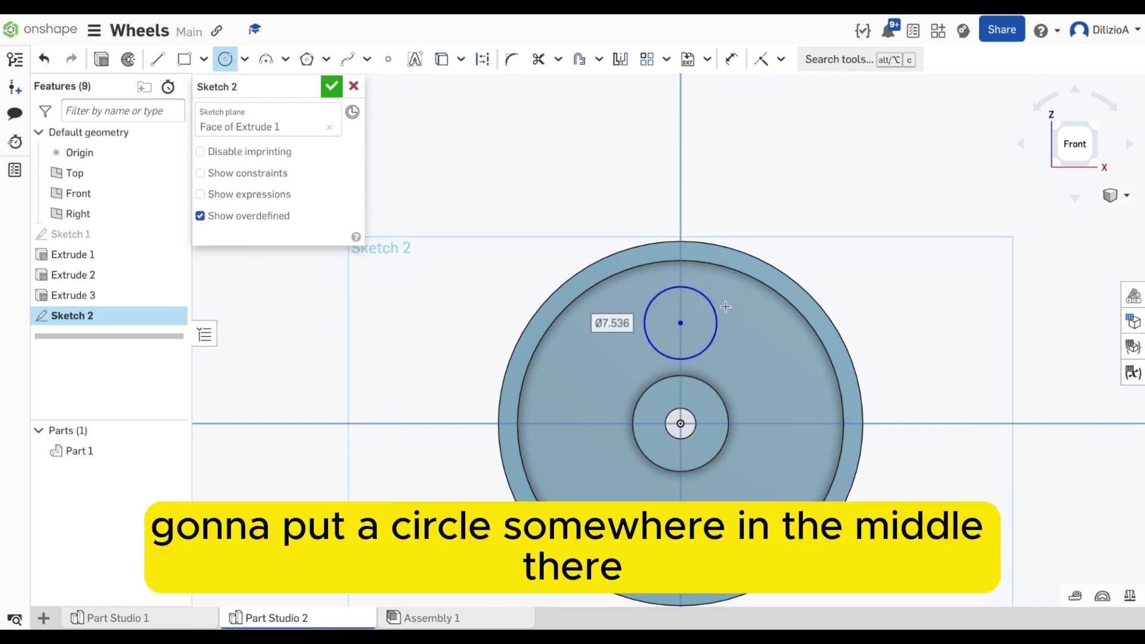
{"action": "key", "text": "f"}
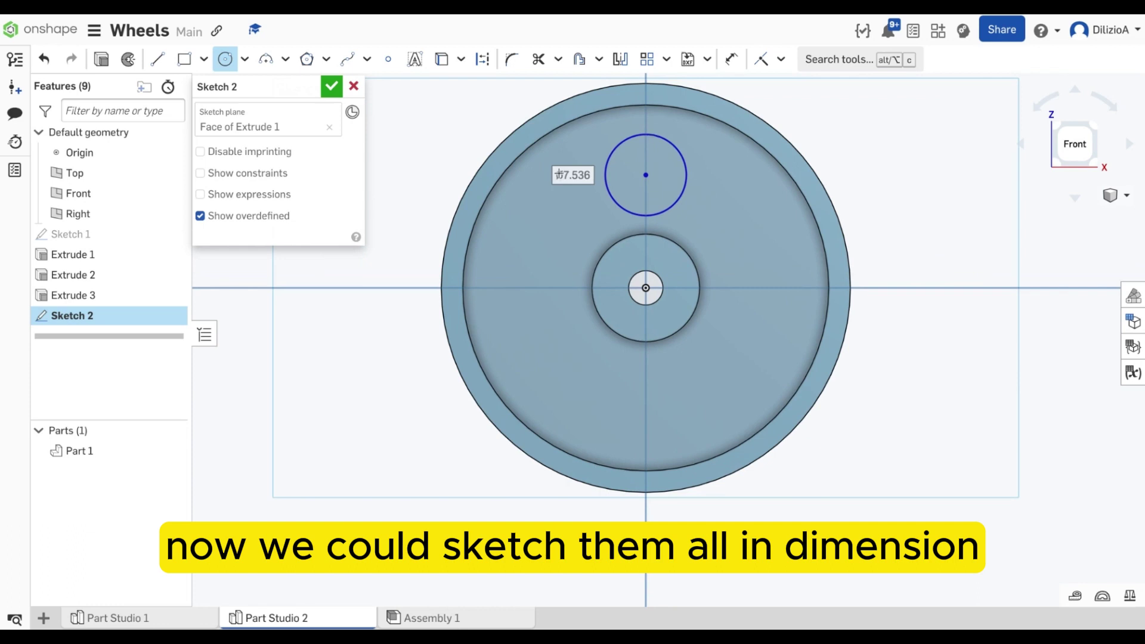
{"action": "type", "text": "8"}
{"action": "key", "text": "Return"}
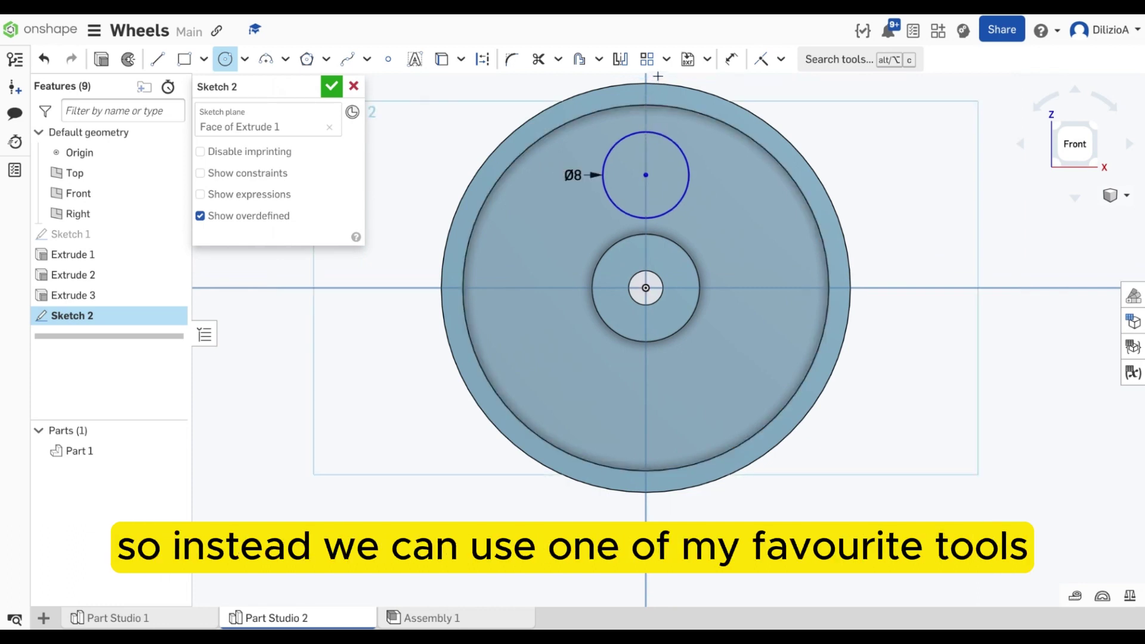
- Circularly pattern the 8 mm circle around the hub, settling on six copies
{"action": "left_click", "coordinate": [666, 58]}
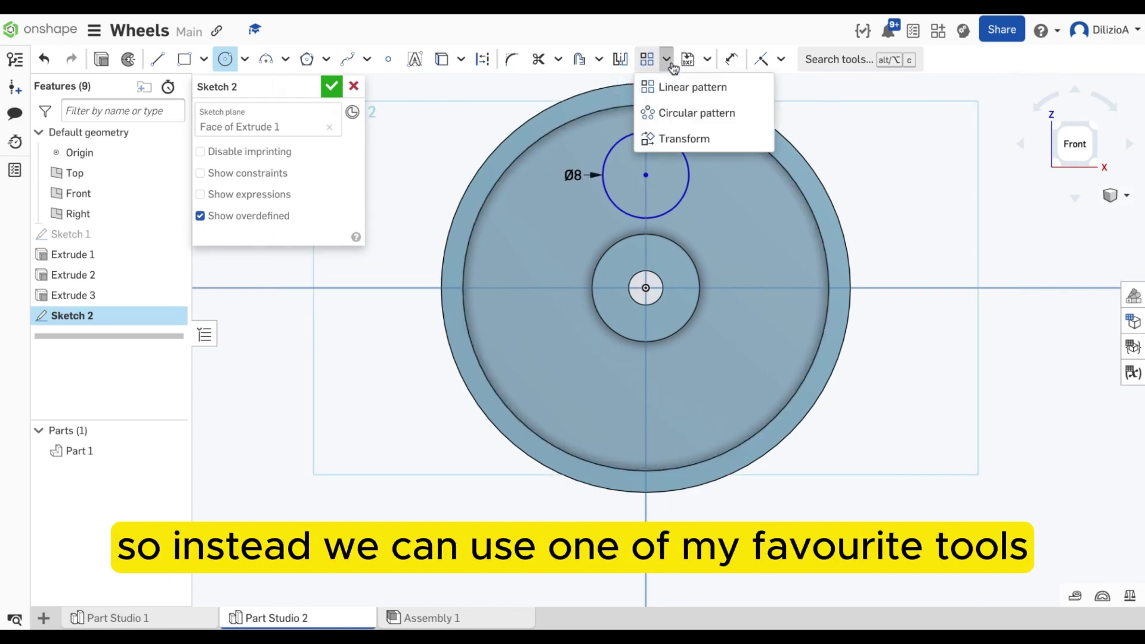
{"action": "left_click", "coordinate": [681, 118]}
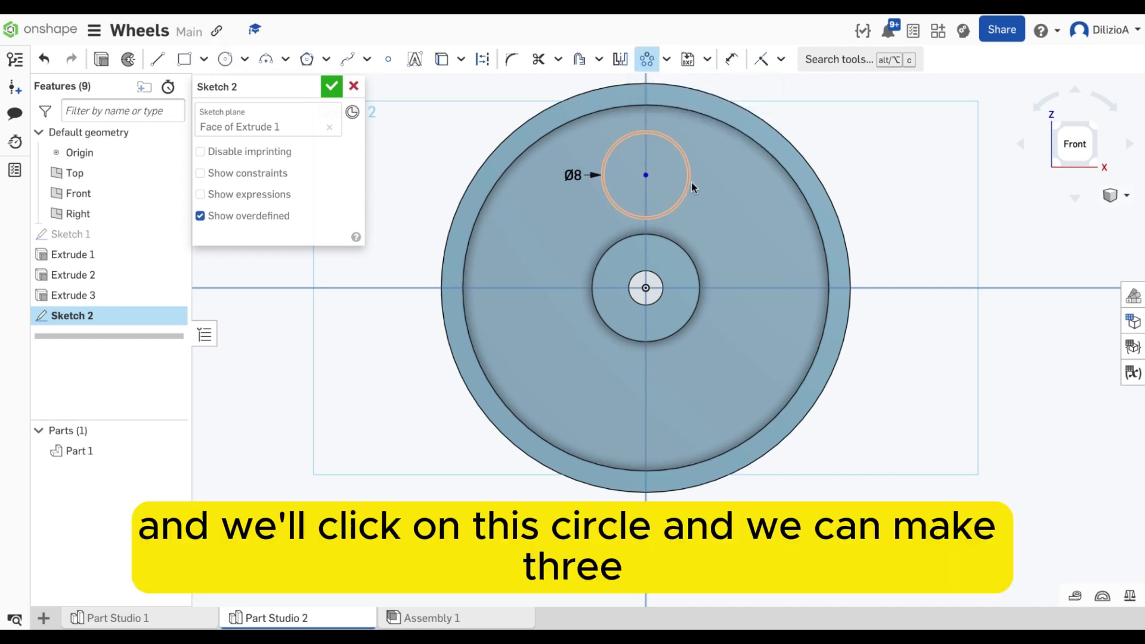
{"action": "left_click", "coordinate": [690, 181]}
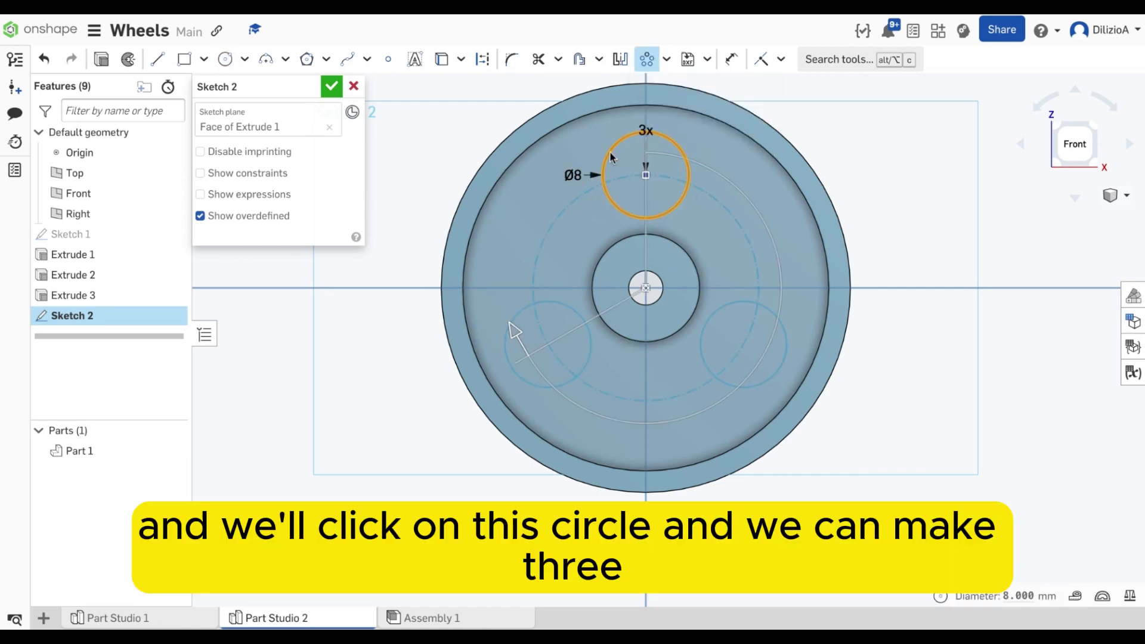
{"action": "left_click", "coordinate": [644, 131]}
{"action": "type", "text": "5"}
{"action": "key", "text": "Return"}
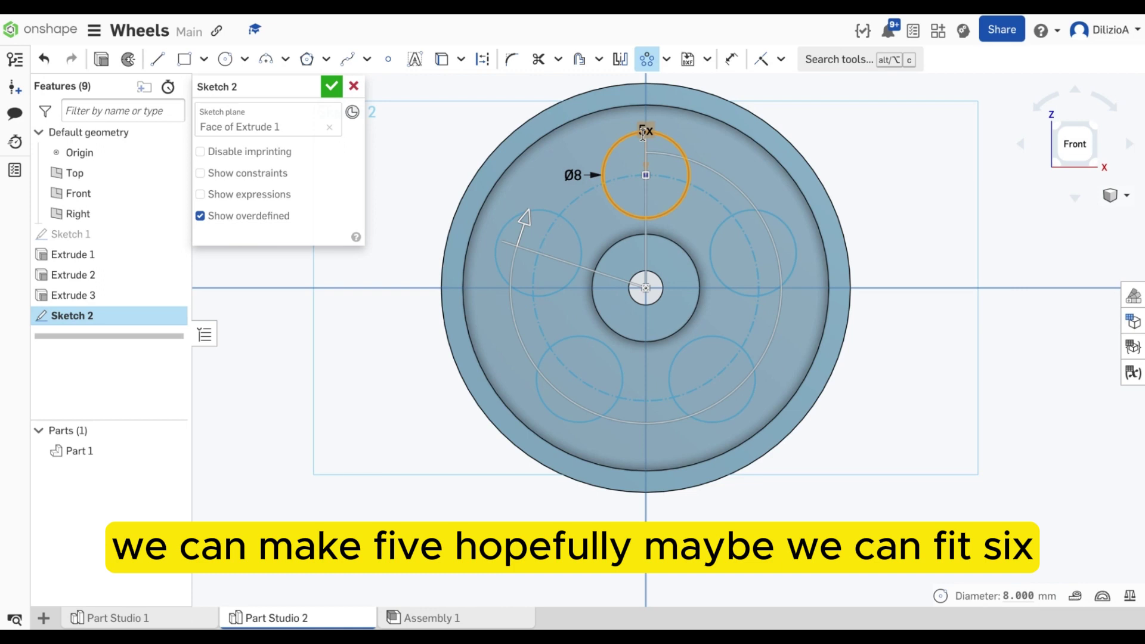
{"action": "left_click", "coordinate": [644, 130]}
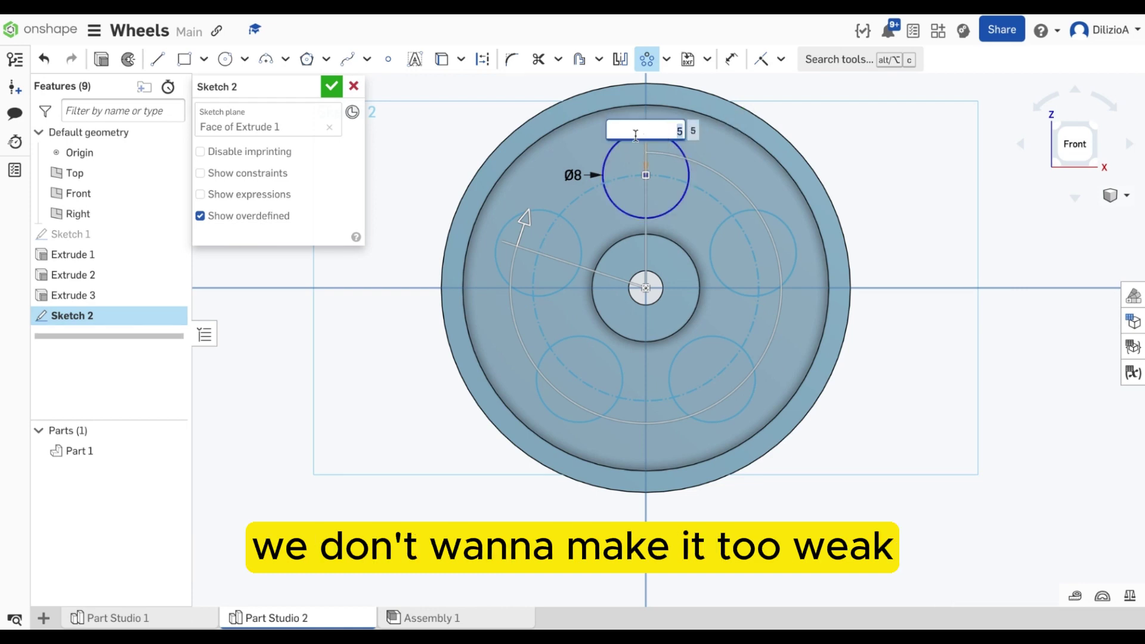
{"action": "key", "text": "Return"}
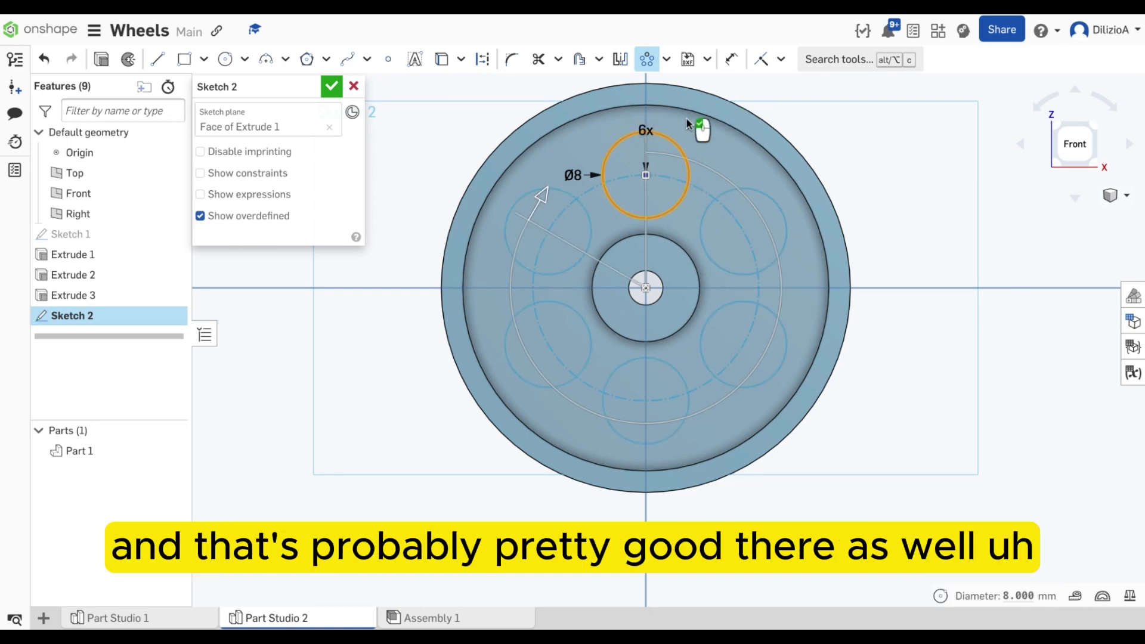
- Try a 9 mm circle diameter, then undo the change
{"action": "double_click", "coordinate": [601, 177]}
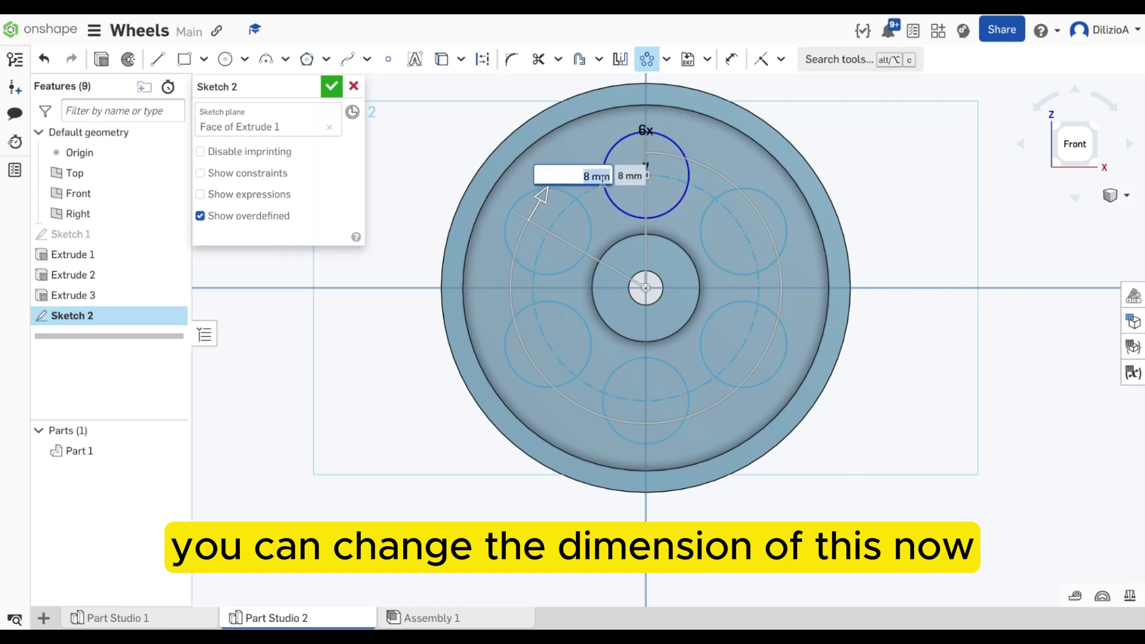
{"action": "type", "text": "9"}
{"action": "key", "text": "Return"}
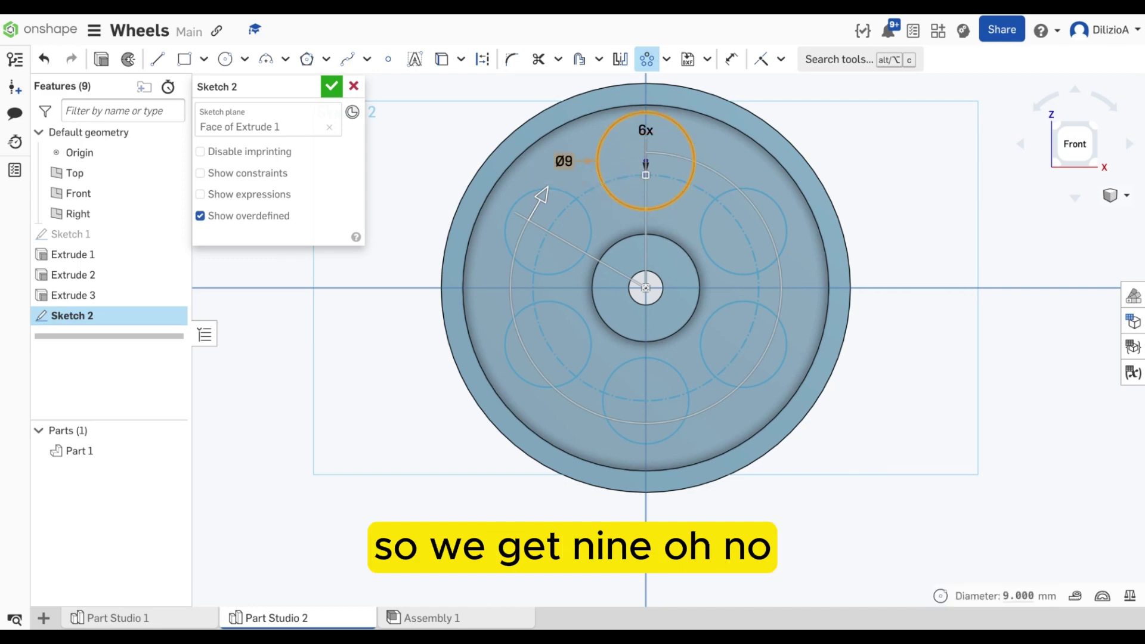
{"action": "key", "text": "ctrl+z"}
- Redo the circular pattern of the 8 mm circle with 6 instances
{"action": "left_click", "coordinate": [646, 58]}
{"action": "left_click", "coordinate": [632, 141]}
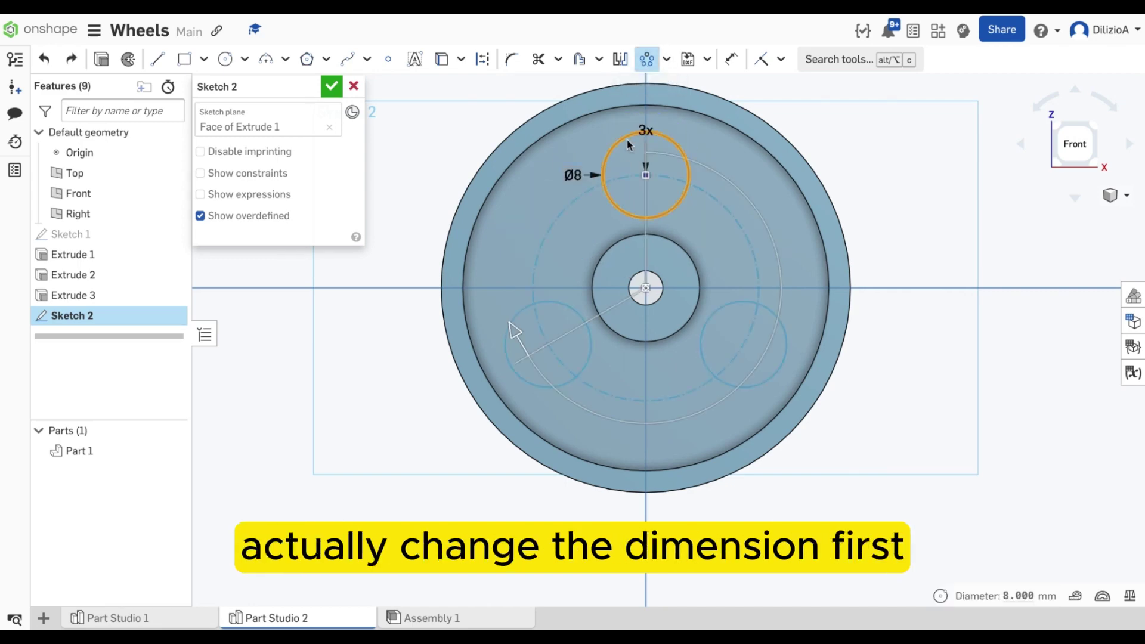
{"action": "double_click", "coordinate": [643, 140]}
{"action": "type", "text": "6"}
{"action": "key", "text": "Return"}
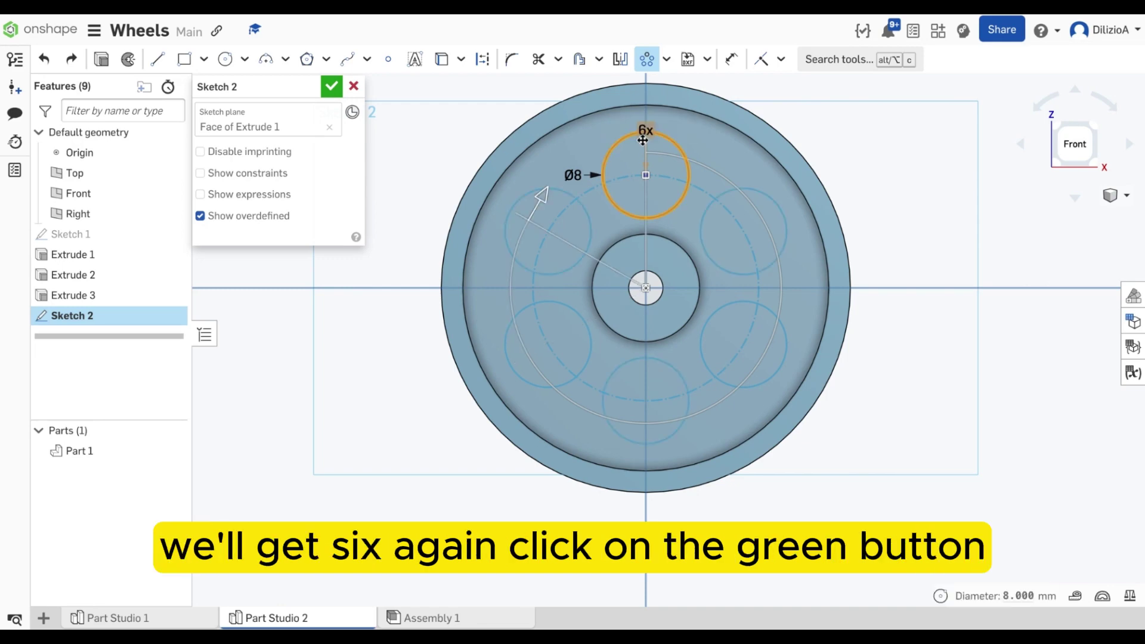
- Finish Sketch 2 and extrude-remove its six circles through the wheel disc
{"action": "left_click", "coordinate": [332, 86]}
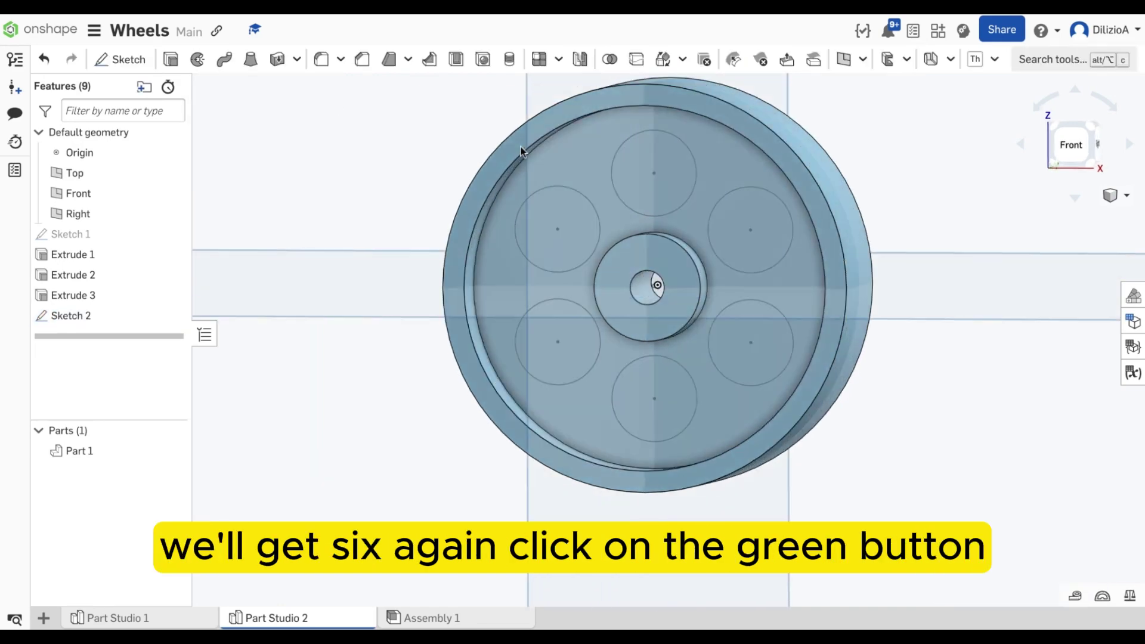
{"action": "left_click", "coordinate": [71, 315]}
{"action": "left_click", "coordinate": [171, 60]}
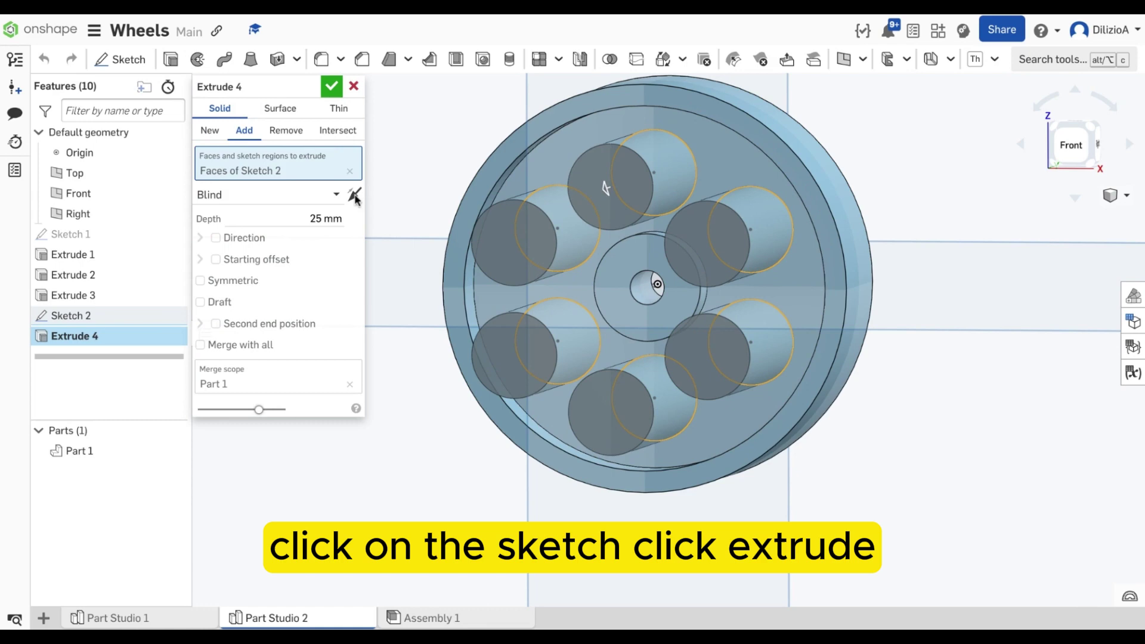
{"action": "left_click", "coordinate": [285, 131]}
{"action": "right_click_drag", "start_coordinate": [544, 230], "coordinate": [440, 178]}
{"action": "left_click", "coordinate": [332, 87]}
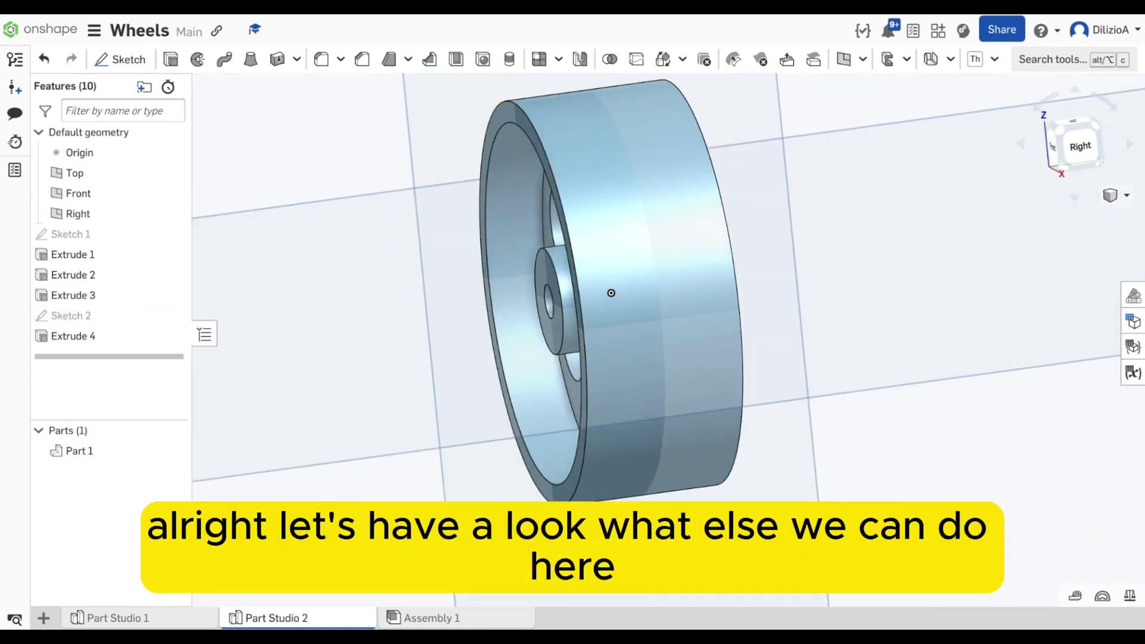
{"action": "right_click_drag", "start_coordinate": [724, 219], "coordinate": [505, 226]}
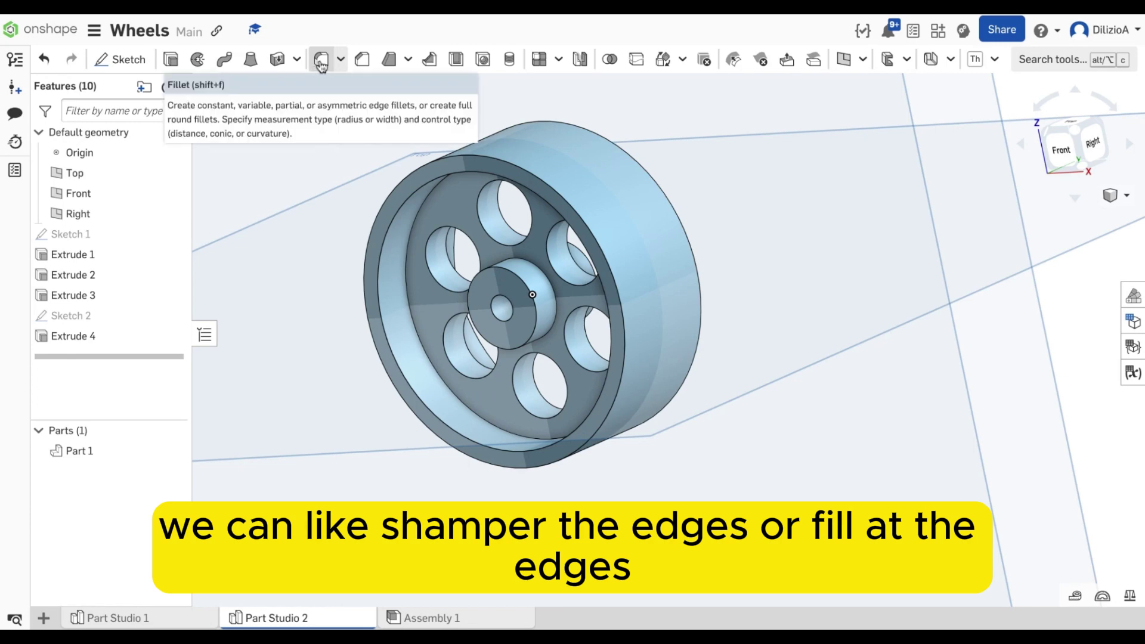
- Fillet the two outer rim edges at 2 mm radius and inspect the finished wheel
{"action": "left_click", "coordinate": [319, 61]}
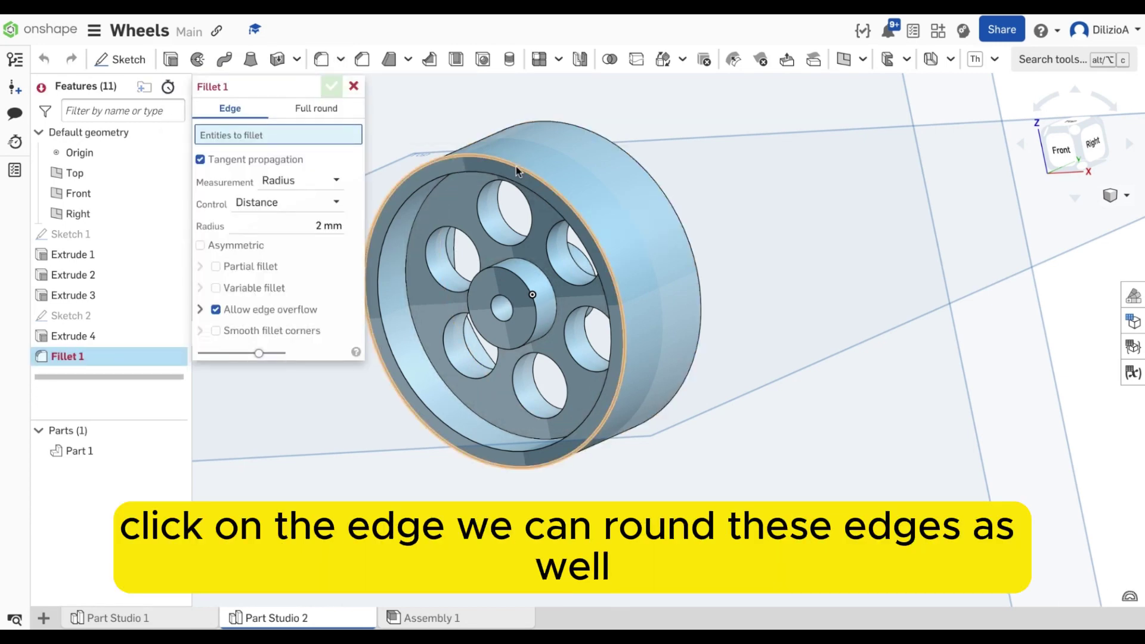
{"action": "left_click", "coordinate": [516, 156]}
{"action": "right_click_drag", "start_coordinate": [516, 157], "coordinate": [519, 299]}
{"action": "left_click", "coordinate": [596, 173]}
{"action": "scroll", "coordinate": [546, 298], "scroll_direction": "up", "scroll_amount": 6}
{"action": "scroll", "coordinate": [550, 293], "scroll_direction": "down", "scroll_amount": 6}
{"action": "scroll", "coordinate": [519, 299], "scroll_direction": "down", "scroll_amount": 2}
{"action": "left_click", "coordinate": [331, 87]}
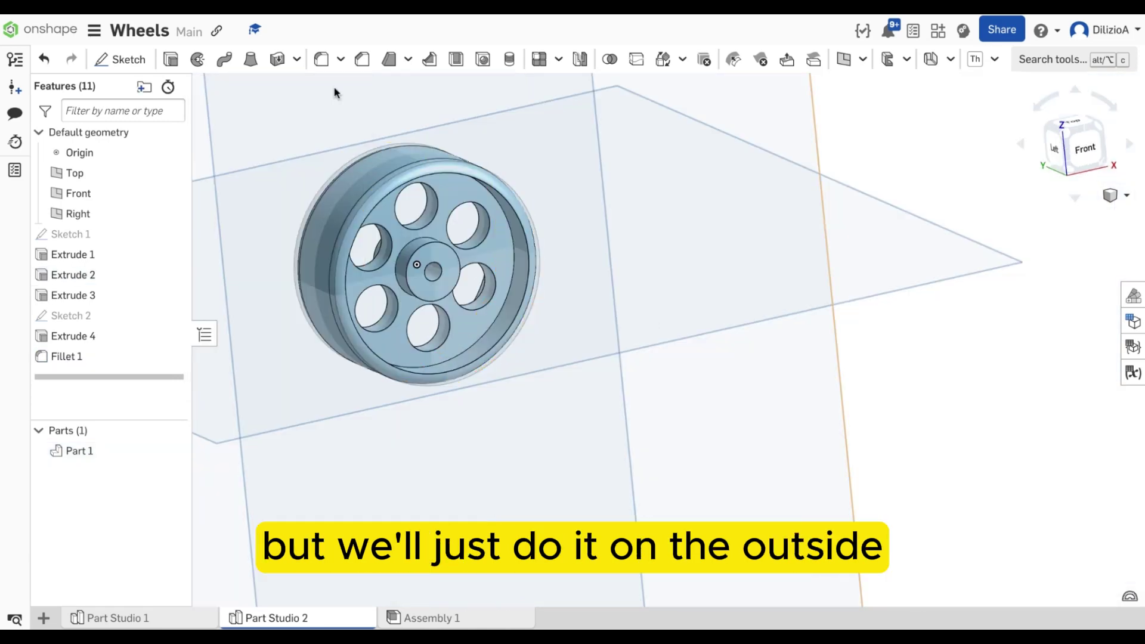
{"action": "right_click_drag", "start_coordinate": [331, 86], "coordinate": [382, 118]}
{"action": "right_click_drag", "start_coordinate": [452, 114], "coordinate": [514, 135]}
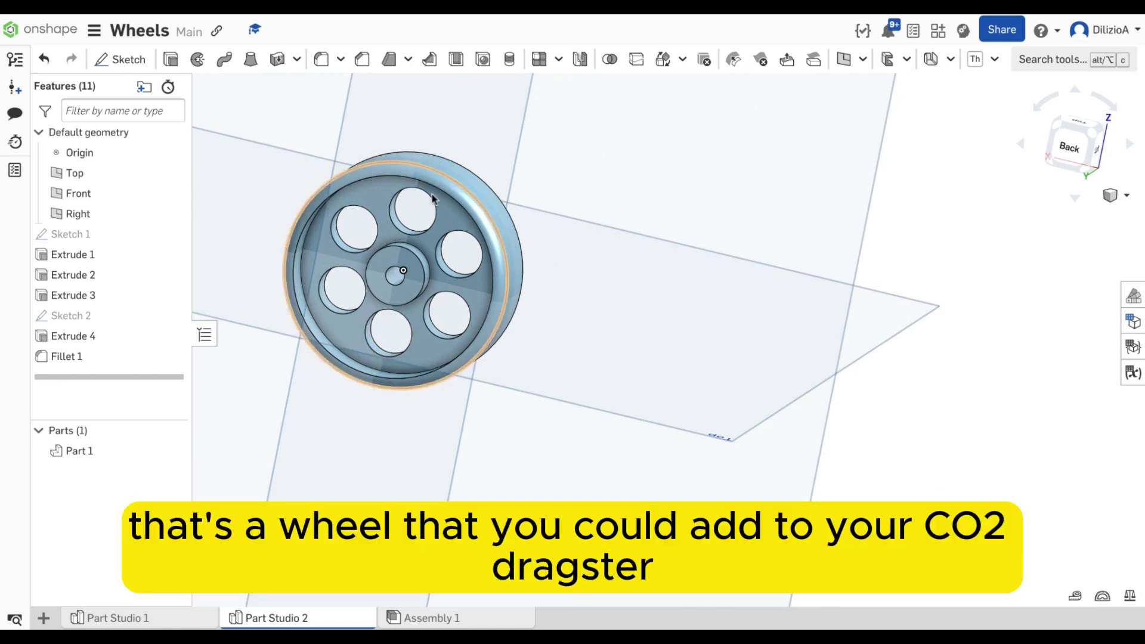